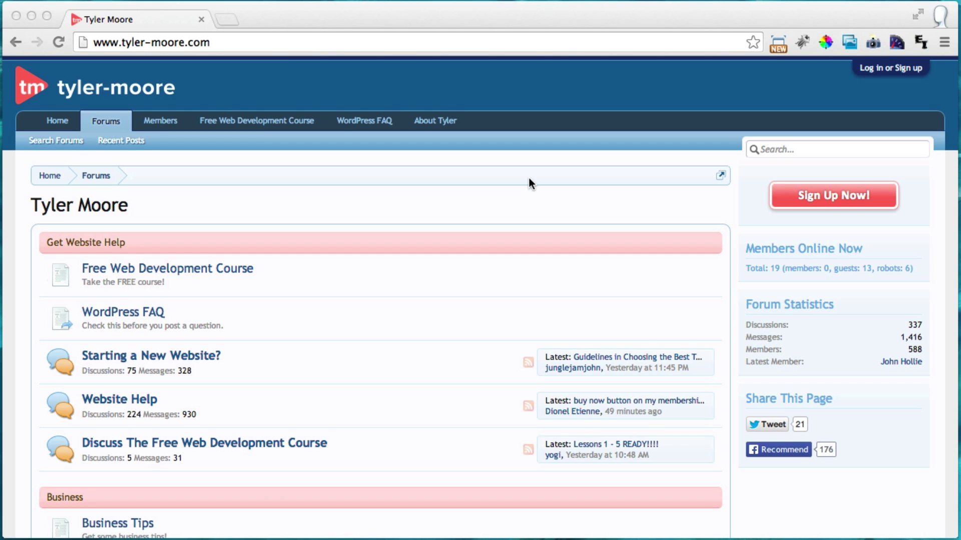
- Bring the browser forward and go to the tyler-moore.com Free Web Development Course page
{"action": "left_click", "coordinate": [506, 158]}
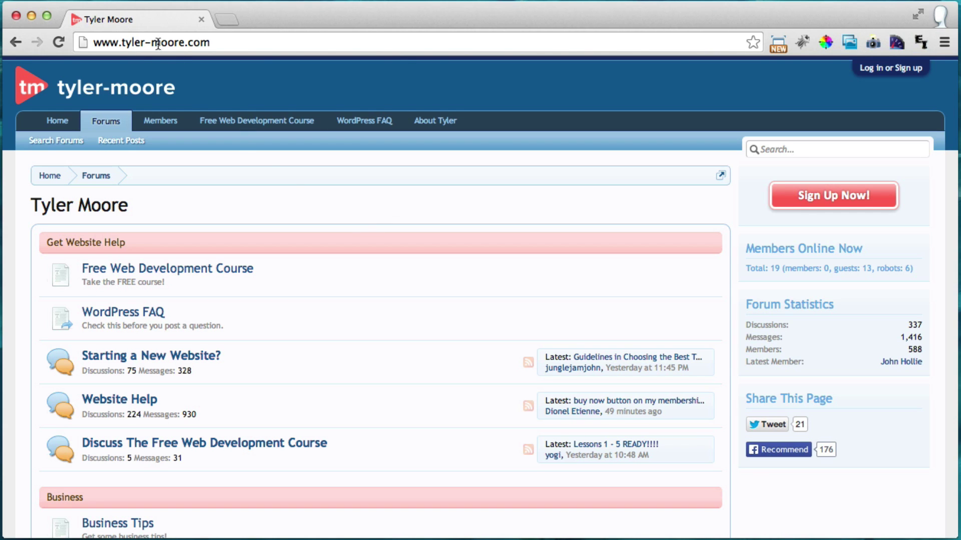
{"action": "left_click", "coordinate": [246, 125]}
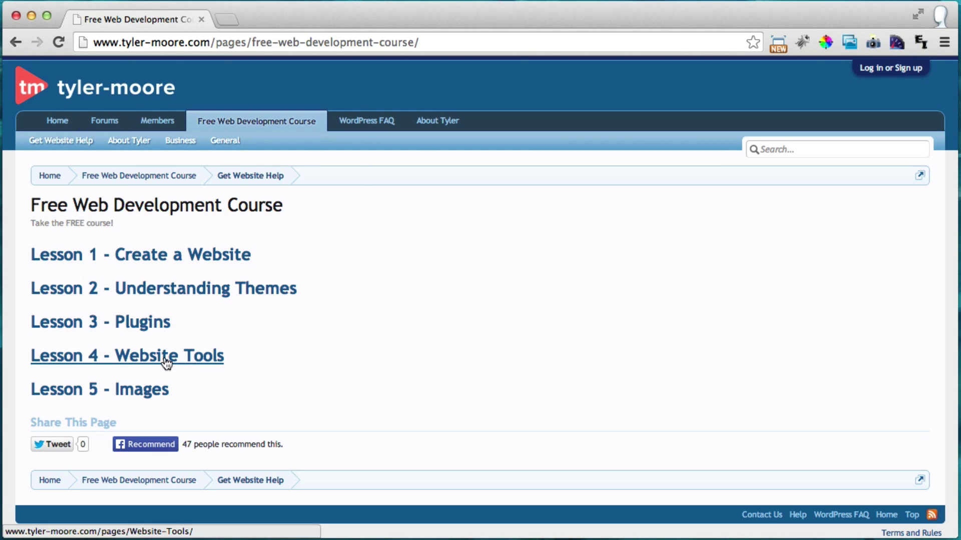
- Open Lesson 4 - Website Tools and scroll through its videos and steps
{"action": "left_click", "coordinate": [145, 364]}
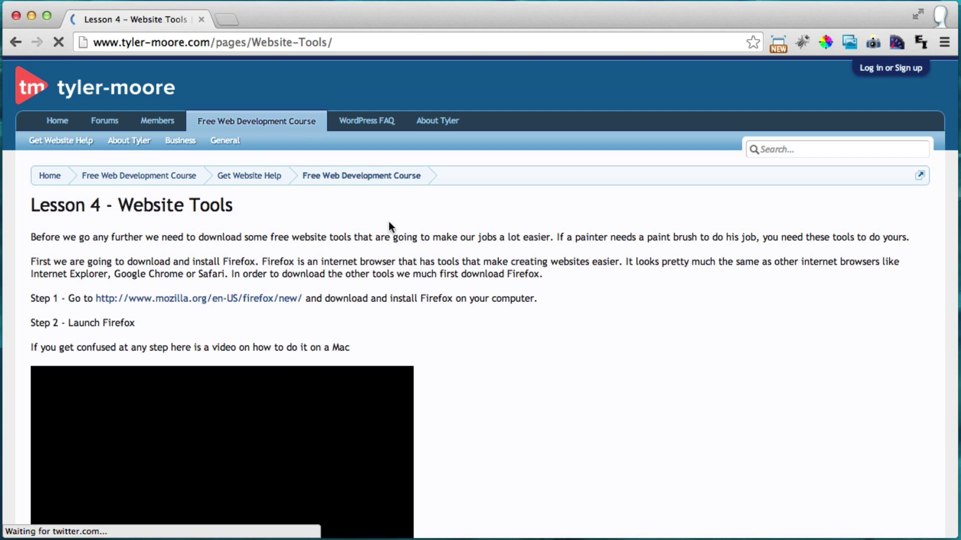
{"action": "scroll", "coordinate": [467, 228], "scroll_direction": "down", "scroll_amount": 3}
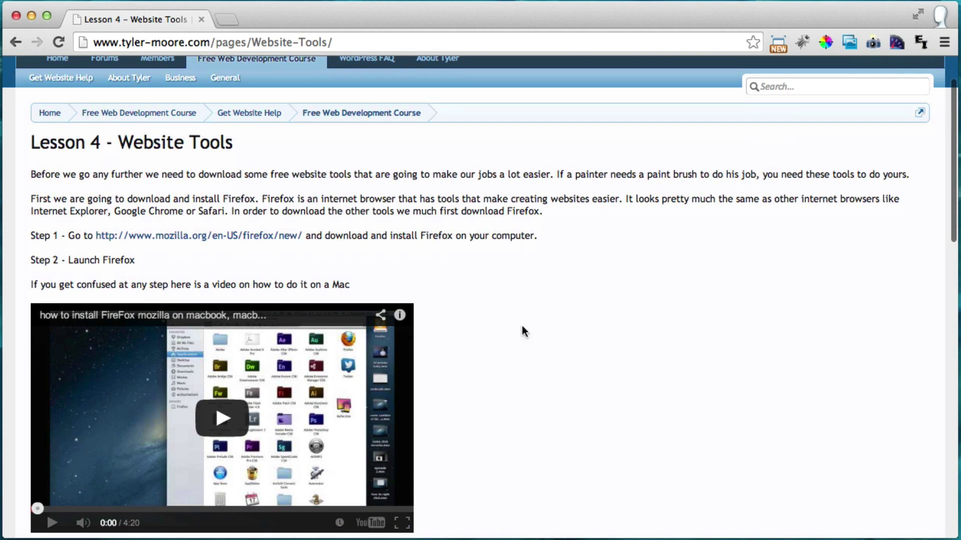
{"action": "scroll", "coordinate": [548, 305], "scroll_direction": "down", "scroll_amount": 5}
{"action": "scroll", "coordinate": [548, 306], "scroll_direction": "down", "scroll_amount": 10}
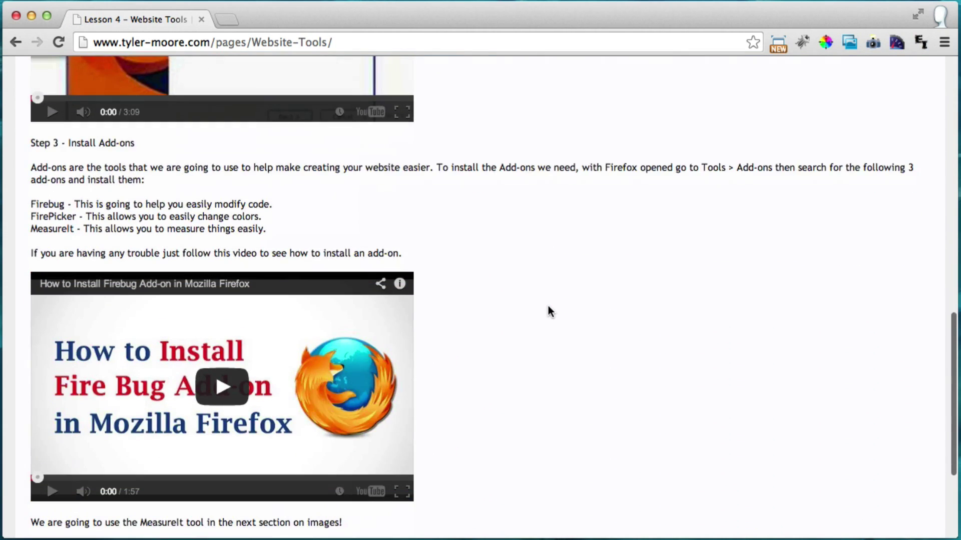
{"action": "scroll", "coordinate": [548, 307], "scroll_direction": "down", "scroll_amount": 3}
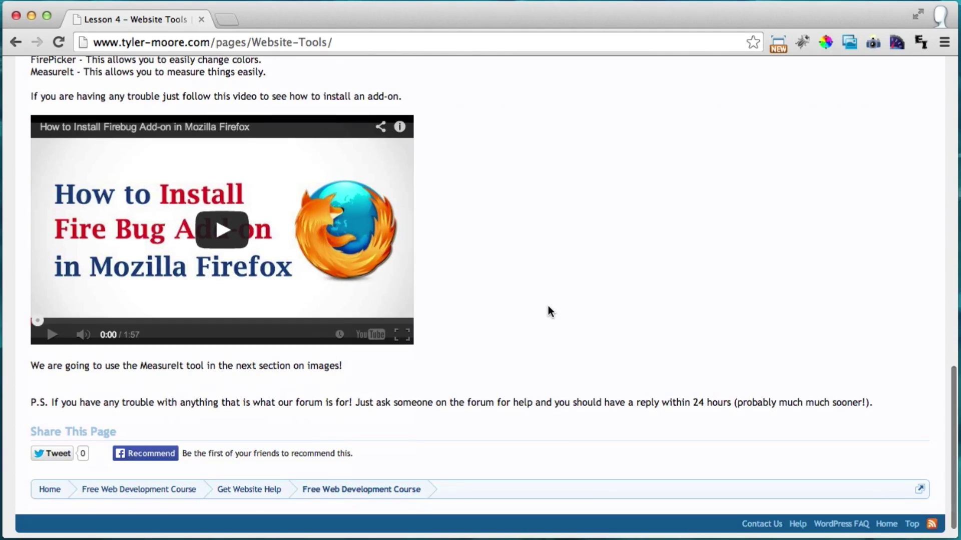
{"action": "scroll", "coordinate": [548, 306], "scroll_direction": "up", "scroll_amount": 8}
{"action": "scroll", "coordinate": [548, 312], "scroll_direction": "up", "scroll_amount": 5}
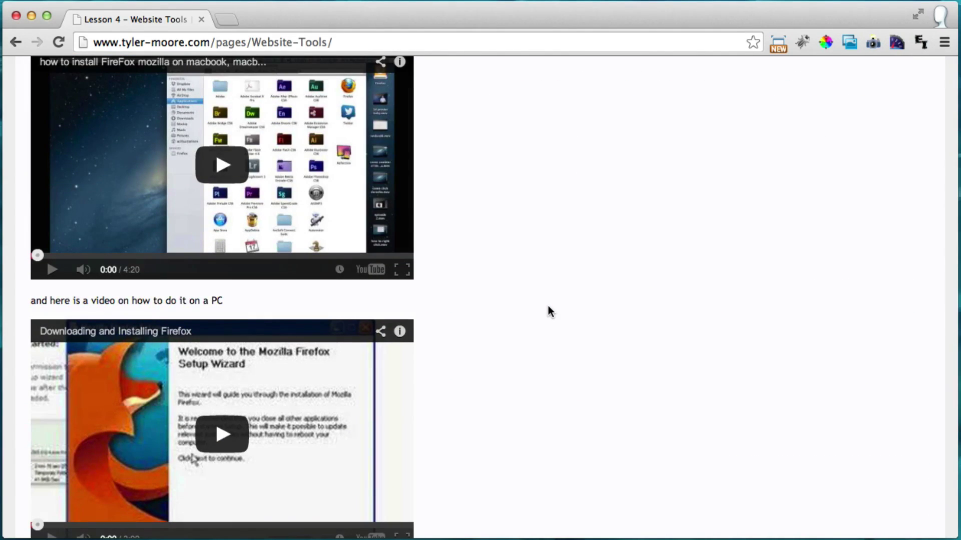
{"action": "scroll", "coordinate": [545, 325], "scroll_direction": "up", "scroll_amount": 6}
{"action": "scroll", "coordinate": [536, 301], "scroll_direction": "down", "scroll_amount": 6}
{"action": "scroll", "coordinate": [536, 301], "scroll_direction": "up", "scroll_amount": 7}
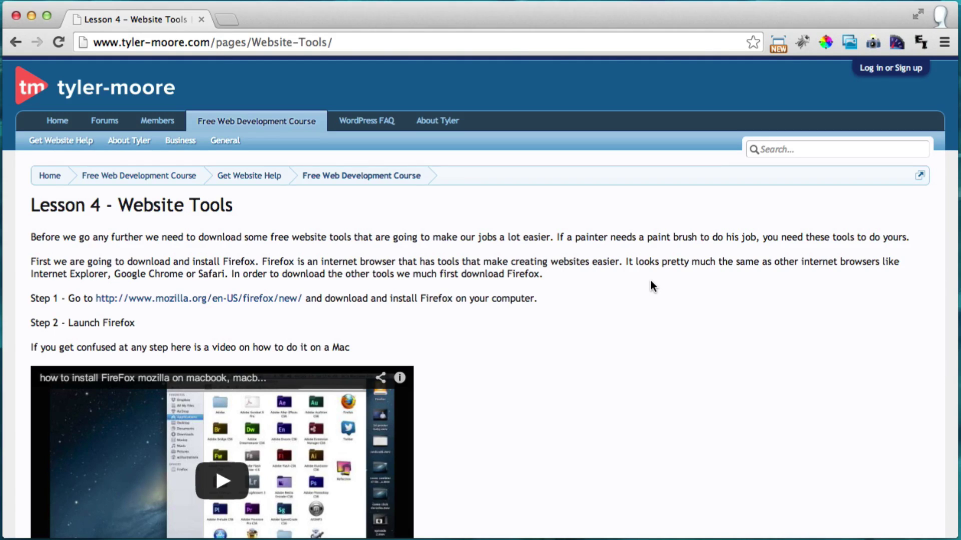
{"action": "scroll", "coordinate": [566, 281], "scroll_direction": "down", "scroll_amount": 5}
{"action": "scroll", "coordinate": [567, 255], "scroll_direction": "up", "scroll_amount": 5}
- In a new tab, search Google for firefox
{"action": "left_click", "coordinate": [226, 19]}
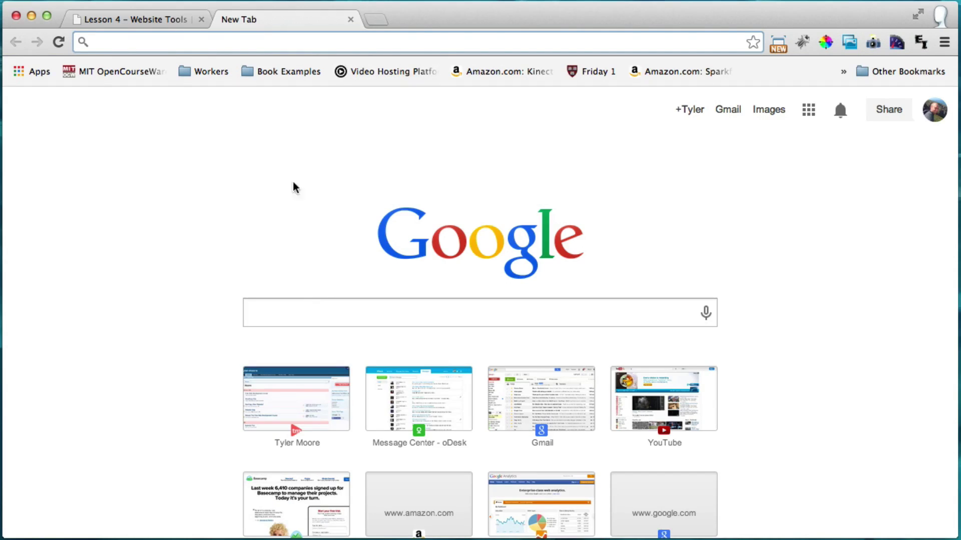
{"action": "left_click", "coordinate": [341, 303]}
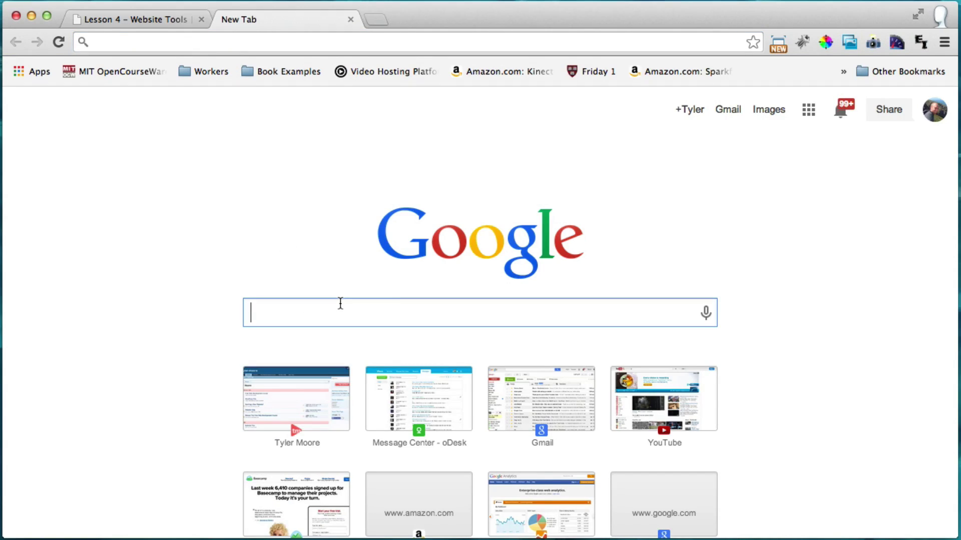
{"action": "type", "text": "firefi"}
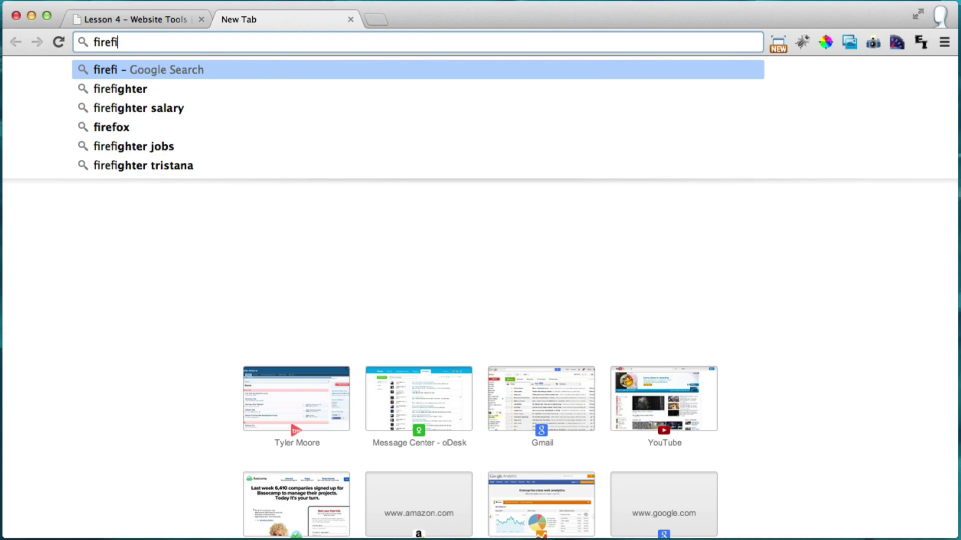
{"action": "key", "text": "BackSpace"}
{"action": "type", "text": "ox"}
{"action": "key", "text": "Return"}
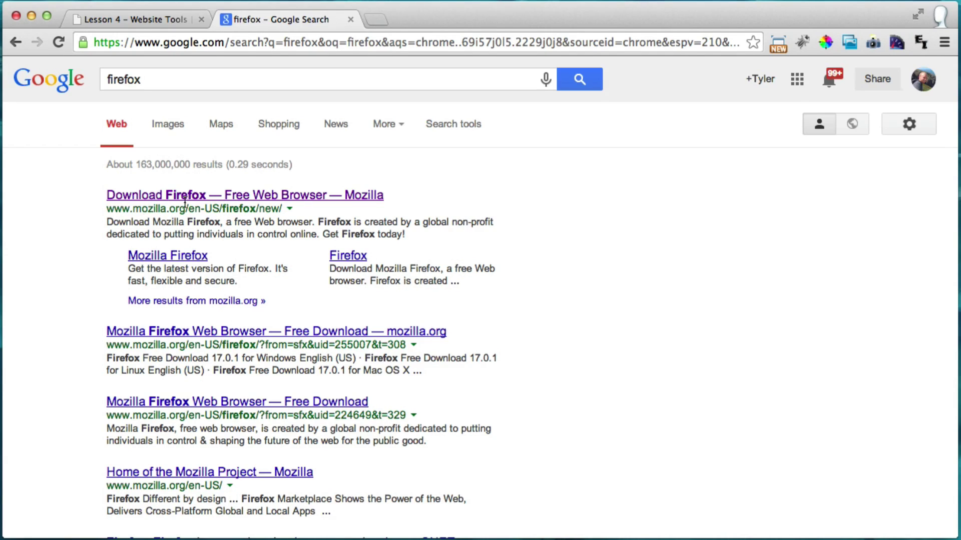
- Go to the mozilla.org Firefox page and start the Firefox Free Download
{"action": "left_click", "coordinate": [226, 198]}
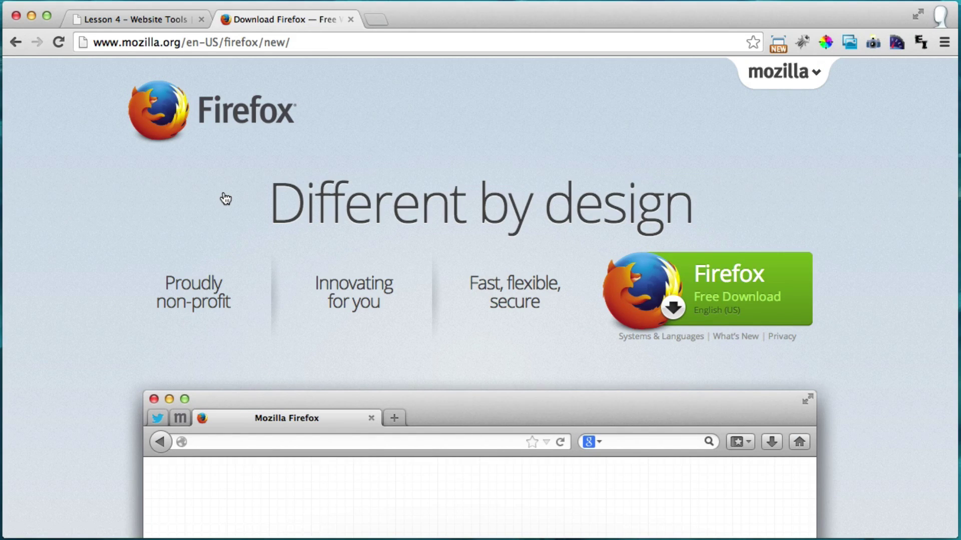
{"action": "scroll", "coordinate": [462, 176], "scroll_direction": "down", "scroll_amount": 3}
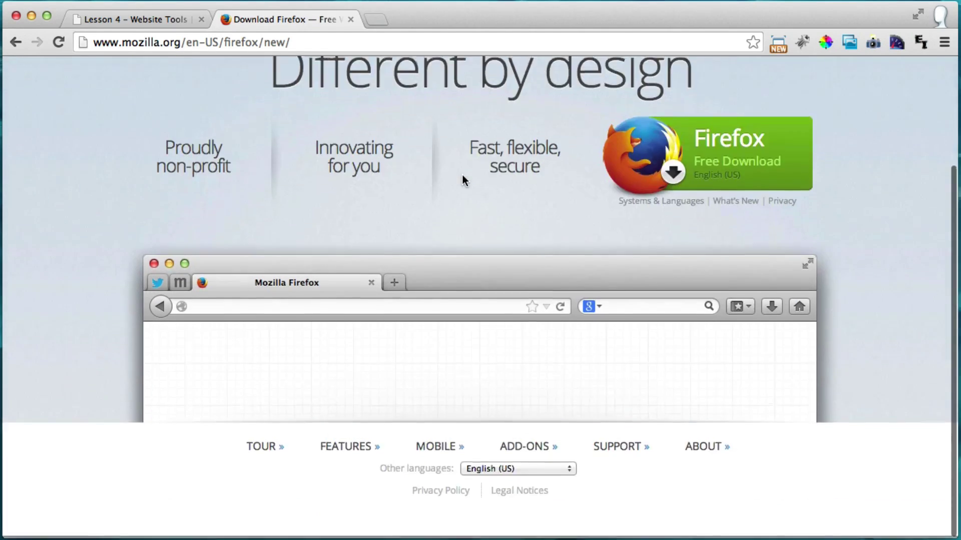
{"action": "scroll", "coordinate": [462, 175], "scroll_direction": "up", "scroll_amount": 3}
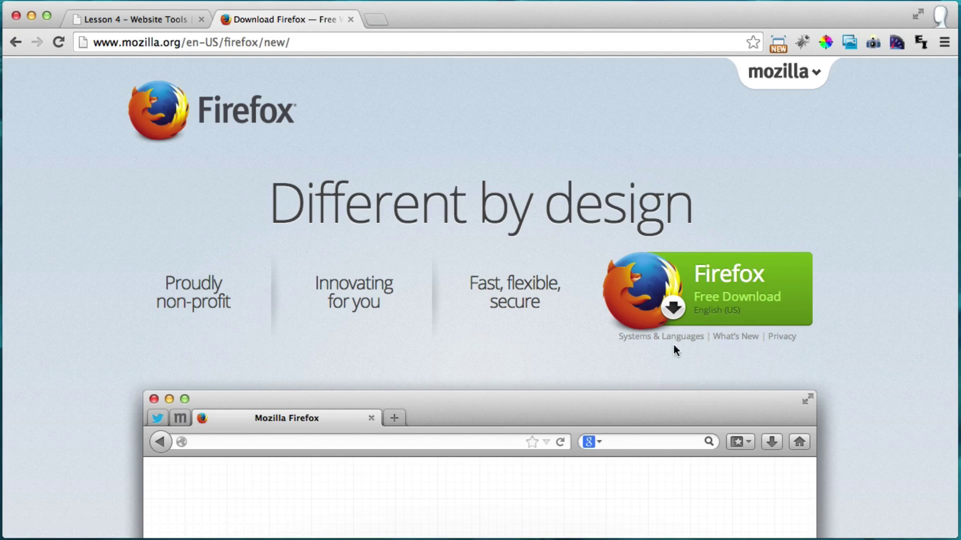
{"action": "left_click", "coordinate": [660, 293]}
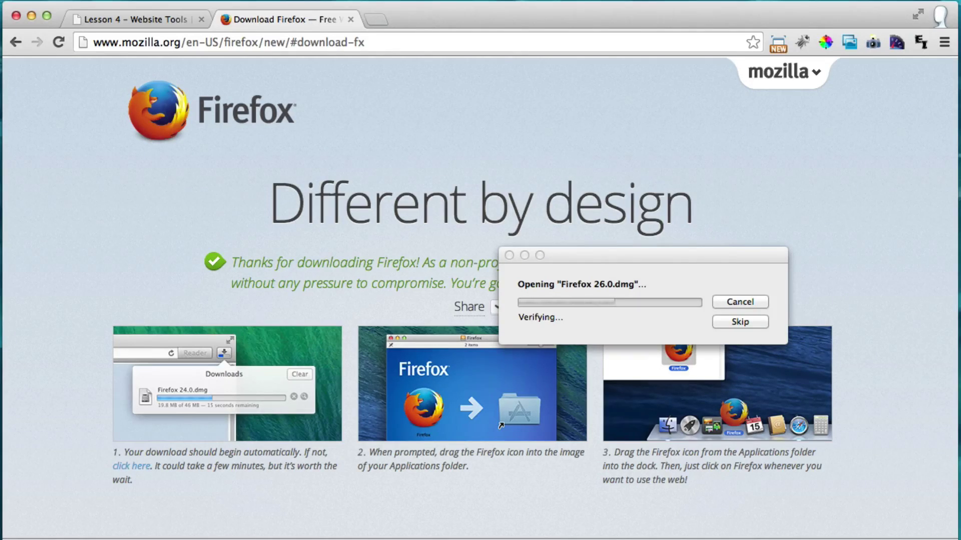
- Copy Firefox from the disk image into Applications and close the dmg window
{"action": "left_click_drag", "start_coordinate": [607, 263], "coordinate": [423, 208]}
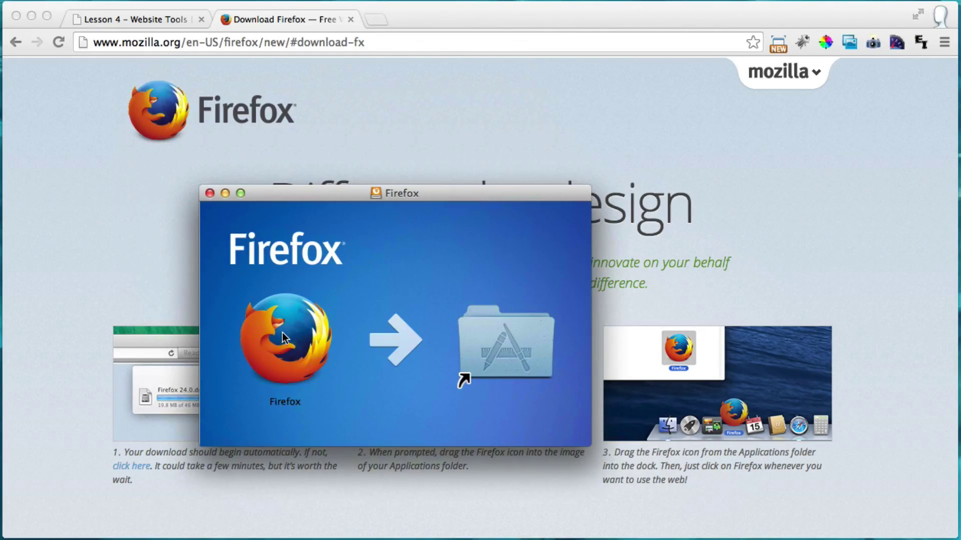
{"action": "left_click_drag", "start_coordinate": [285, 335], "coordinate": [515, 346]}
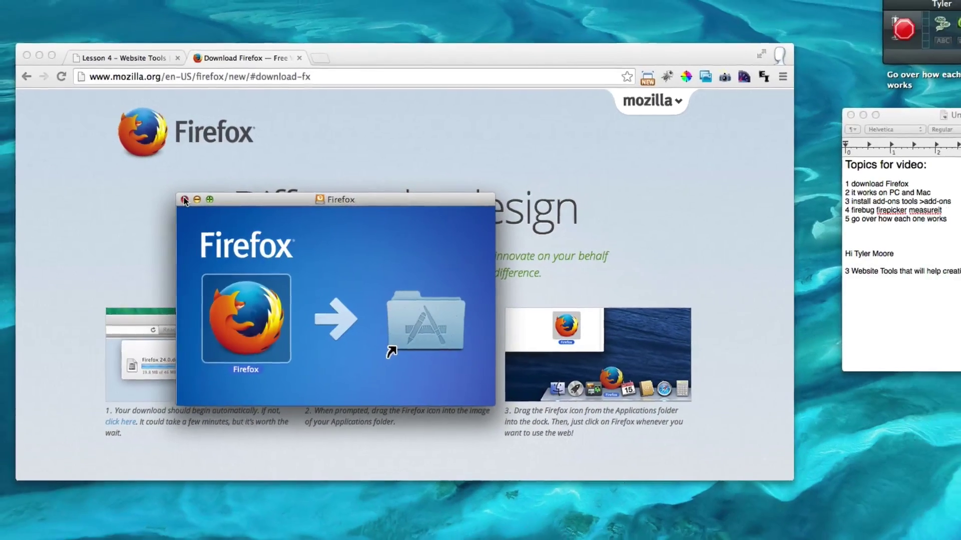
{"action": "left_click", "coordinate": [200, 195]}
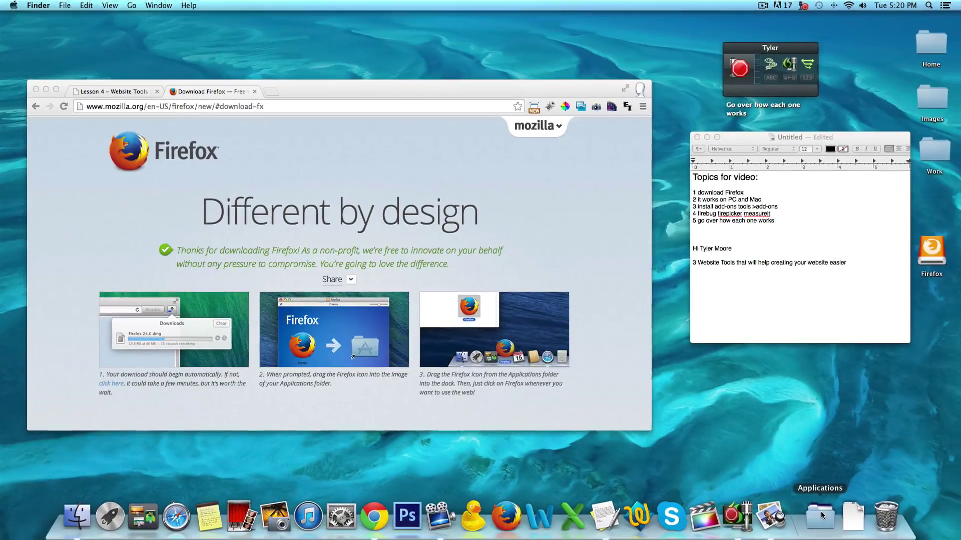
- Launch the installed Firefox from Applications and centre its open-app warning over Lesson 4
{"action": "left_click", "coordinate": [821, 516]}
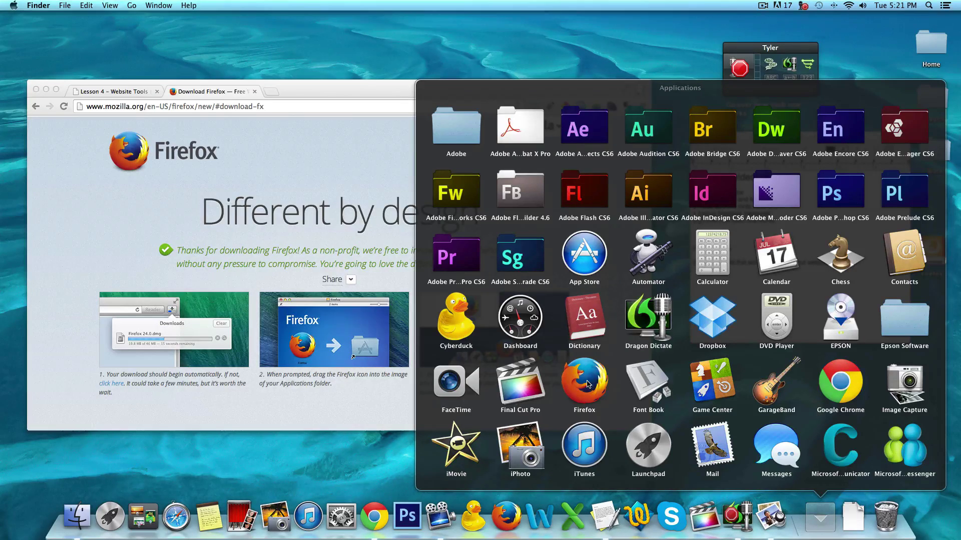
{"action": "left_click", "coordinate": [587, 385]}
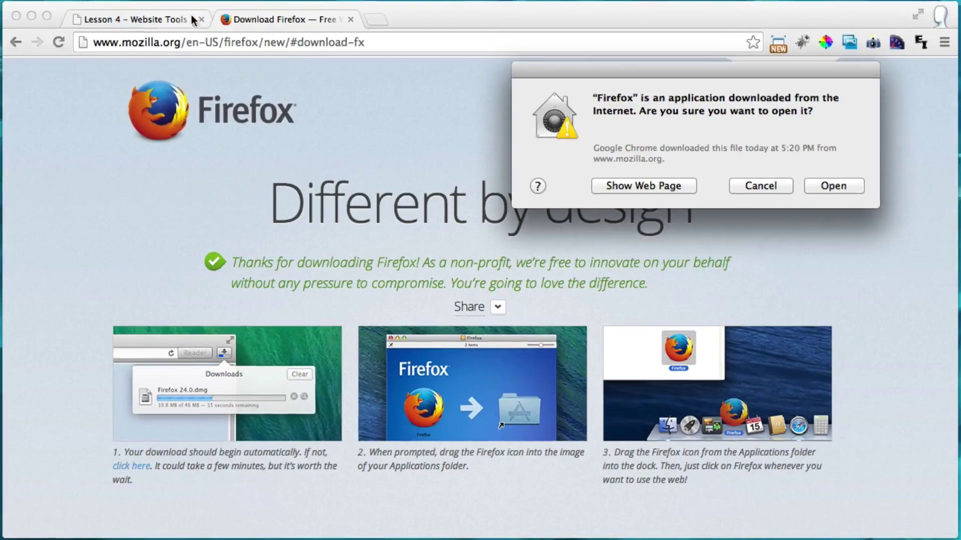
{"action": "left_click", "coordinate": [151, 18]}
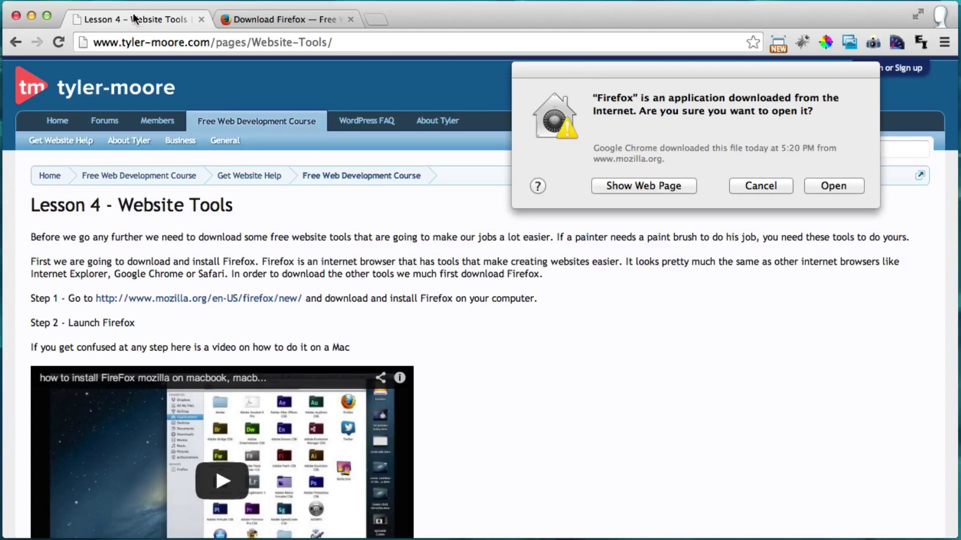
{"action": "scroll", "coordinate": [403, 178], "scroll_direction": "down", "scroll_amount": 10}
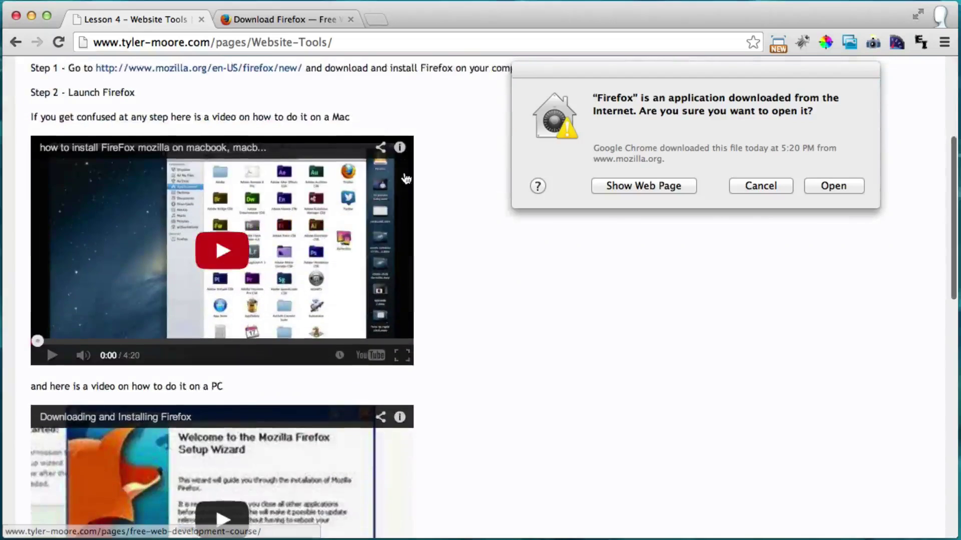
{"action": "scroll", "coordinate": [395, 270], "scroll_direction": "up", "scroll_amount": 3}
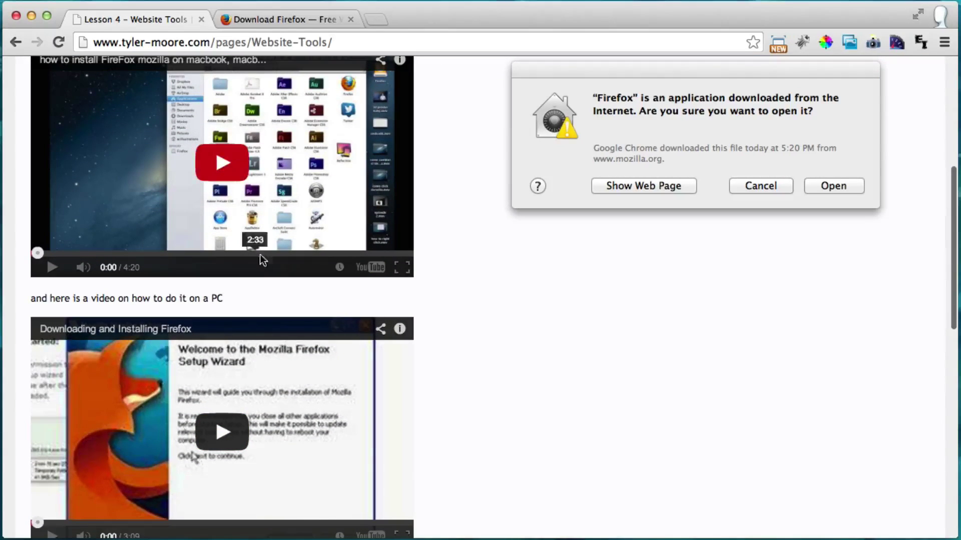
{"action": "scroll", "coordinate": [458, 241], "scroll_direction": "up", "scroll_amount": 6}
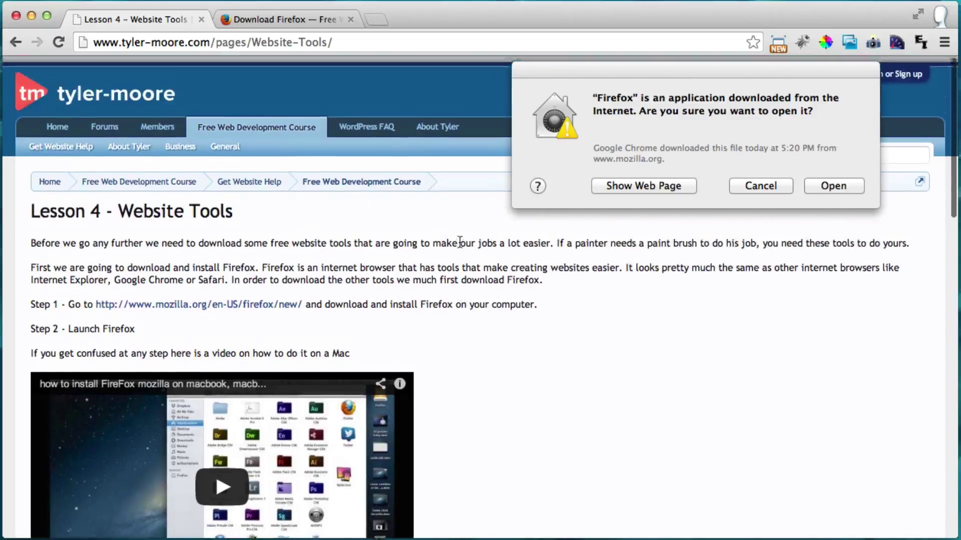
{"action": "left_click_drag", "start_coordinate": [695, 66], "coordinate": [535, 122]}
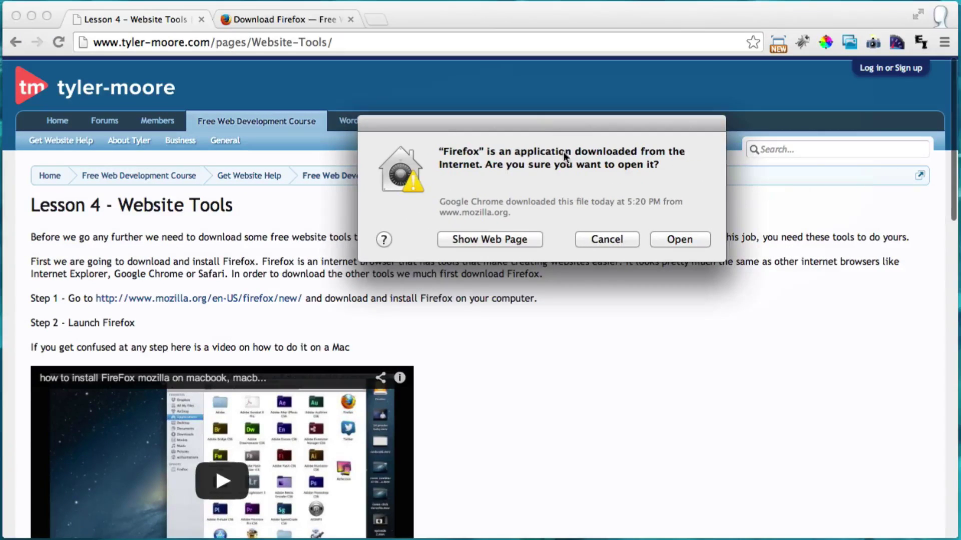
- Allow the downloaded Firefox to open and enlarge its window to fill the screen
{"action": "left_click", "coordinate": [685, 239]}
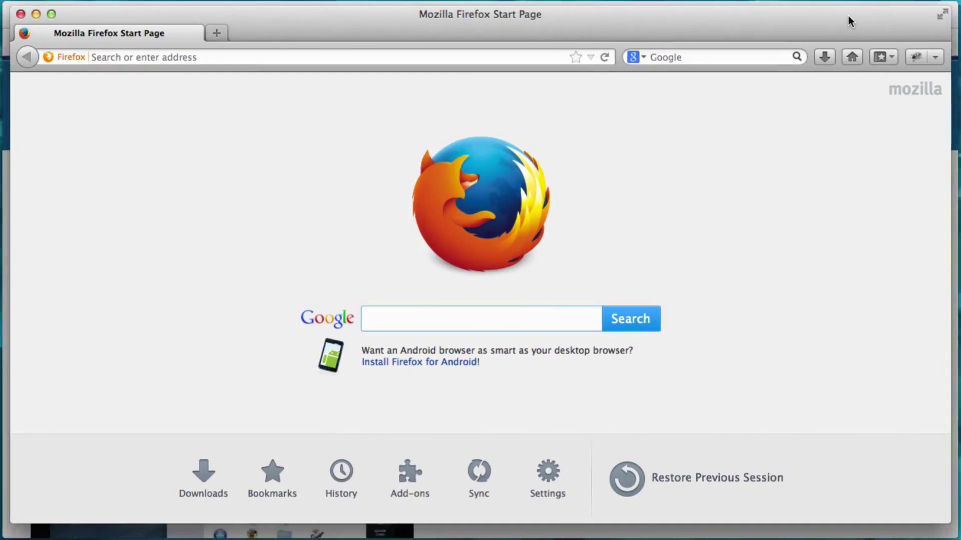
{"action": "mouse_move", "coordinate": [849, 16]}
{"action": "left_mouse_down"}
{"action": "mouse_move", "coordinate": [836, 23]}
{"action": "mouse_move", "coordinate": [840, 11]}
{"action": "left_mouse_up"}
{"action": "left_click_drag", "start_coordinate": [942, 520], "coordinate": [955, 537]}
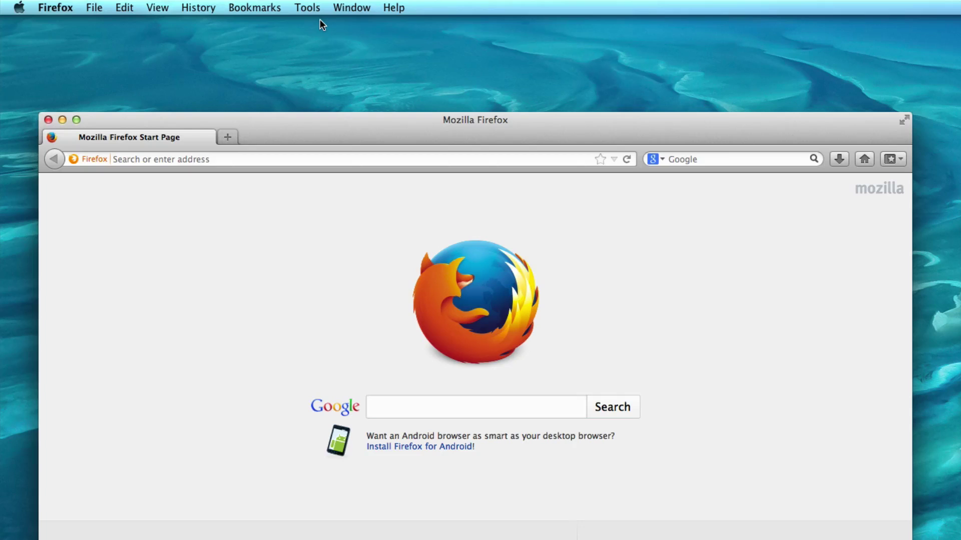
{"action": "left_click", "coordinate": [307, 8]}
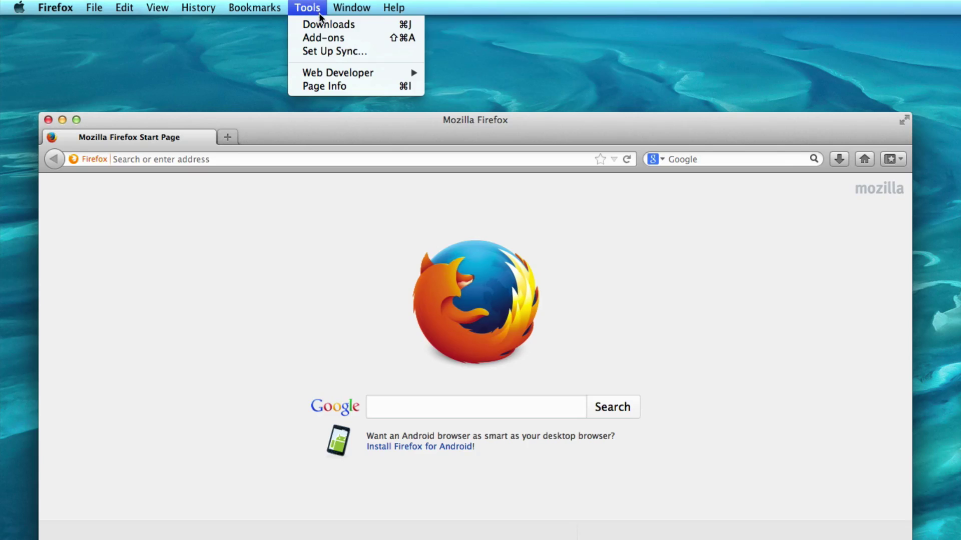
- In the Add-ons Manager, search for firebug and install Firebug 1.12.6
{"action": "left_click", "coordinate": [335, 37]}
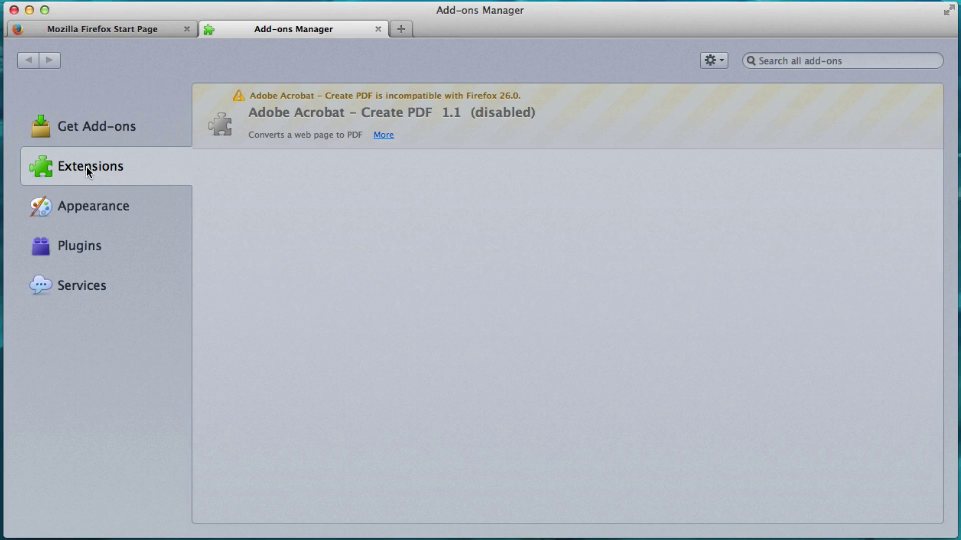
{"action": "left_click", "coordinate": [101, 121]}
{"action": "left_click", "coordinate": [98, 178]}
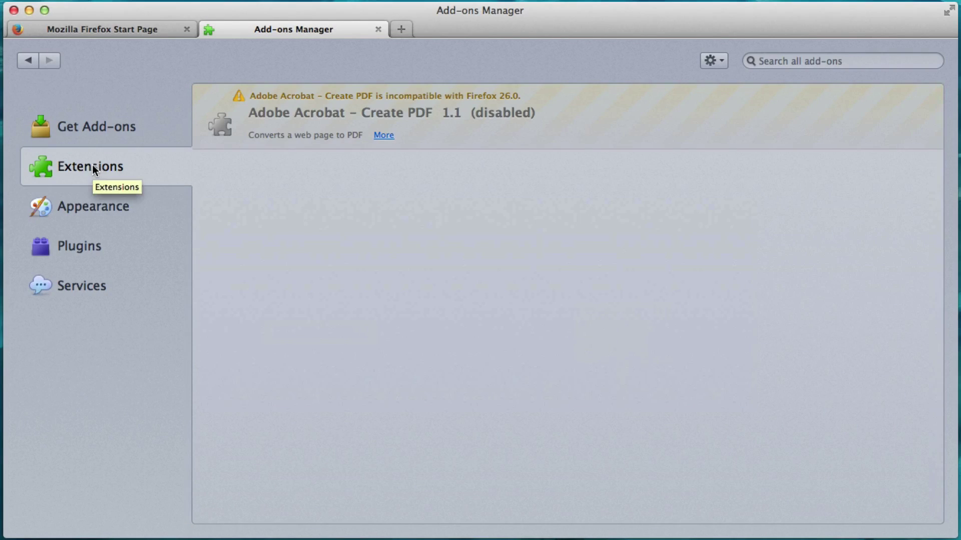
{"action": "left_click", "coordinate": [784, 61]}
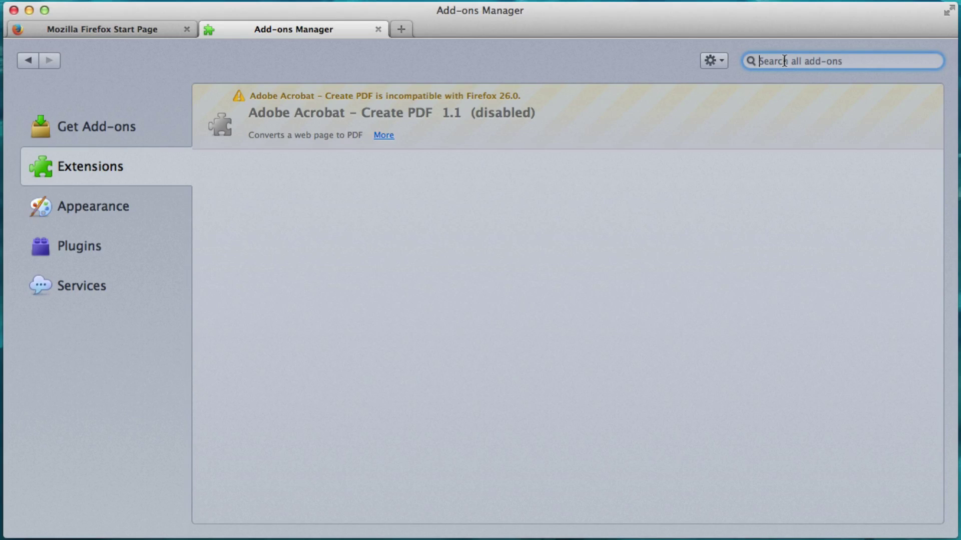
{"action": "type", "text": "firebug"}
{"action": "key", "text": "Return"}
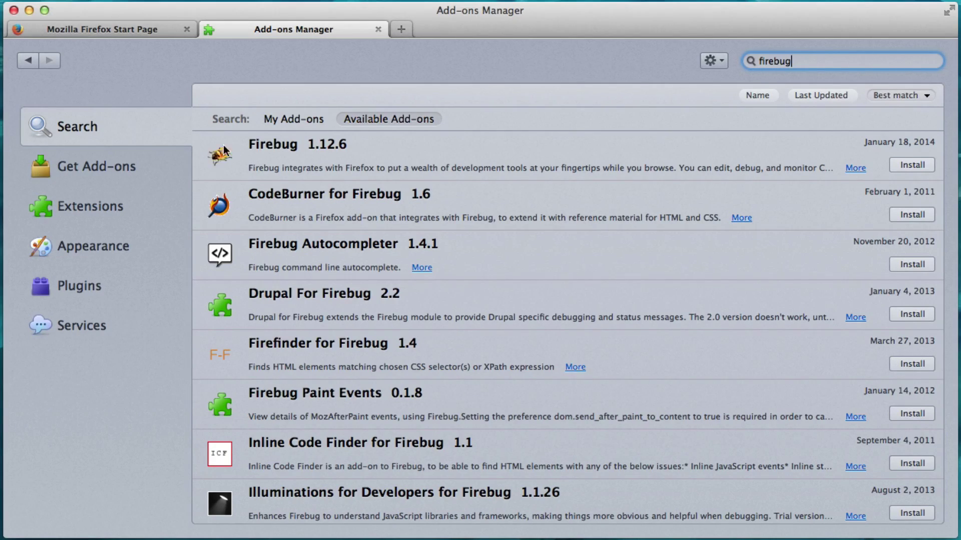
{"action": "left_click", "coordinate": [911, 165]}
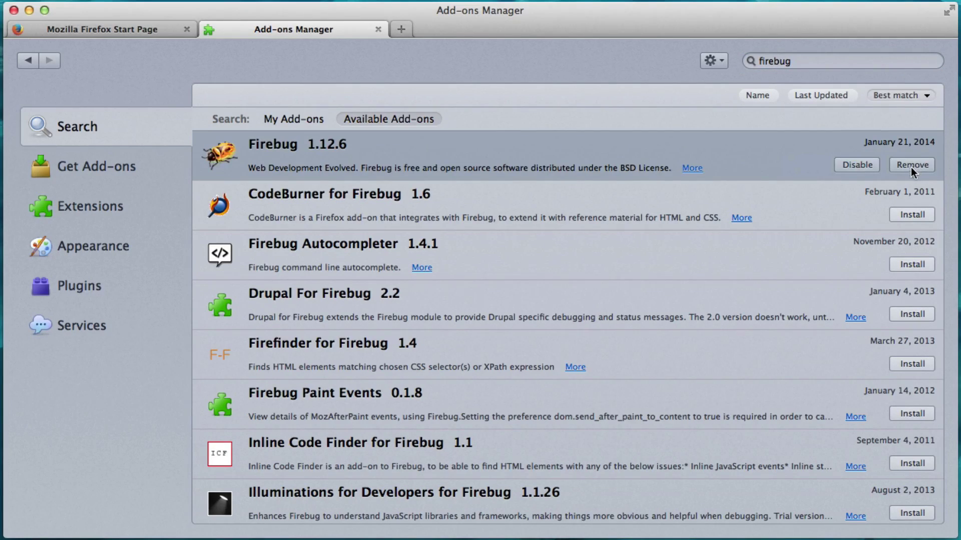
- Replace the search with firepicker and install the Firepicker color picker add-on
{"action": "left_click", "coordinate": [809, 62]}
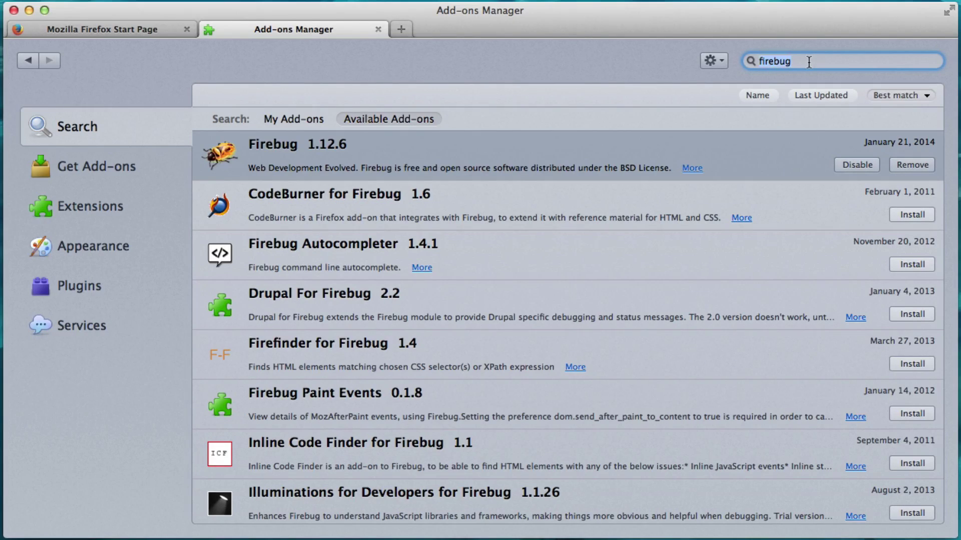
{"action": "key", "text": "super+a"}
{"action": "key", "text": "BackSpace"}
{"action": "type", "text": "firepicker"}
{"action": "key", "text": "Return"}
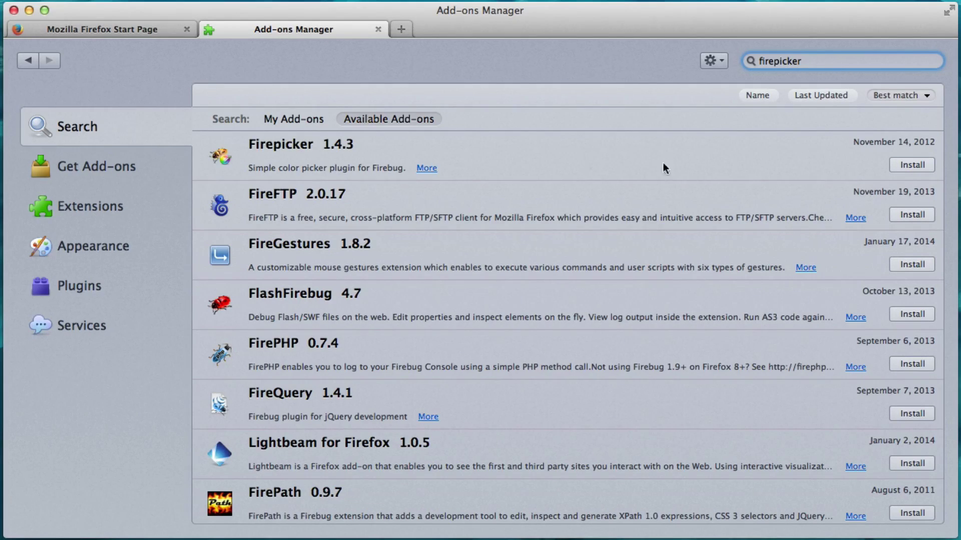
{"action": "left_click", "coordinate": [903, 165]}
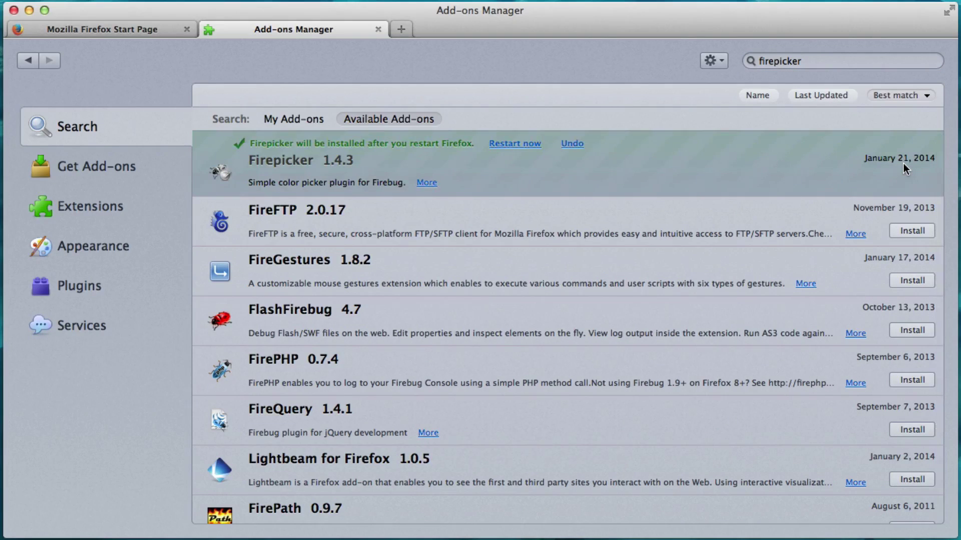
- Search for measureit and install the MeasureIt 0.4.13 ruler add-on
{"action": "left_click", "coordinate": [818, 60]}
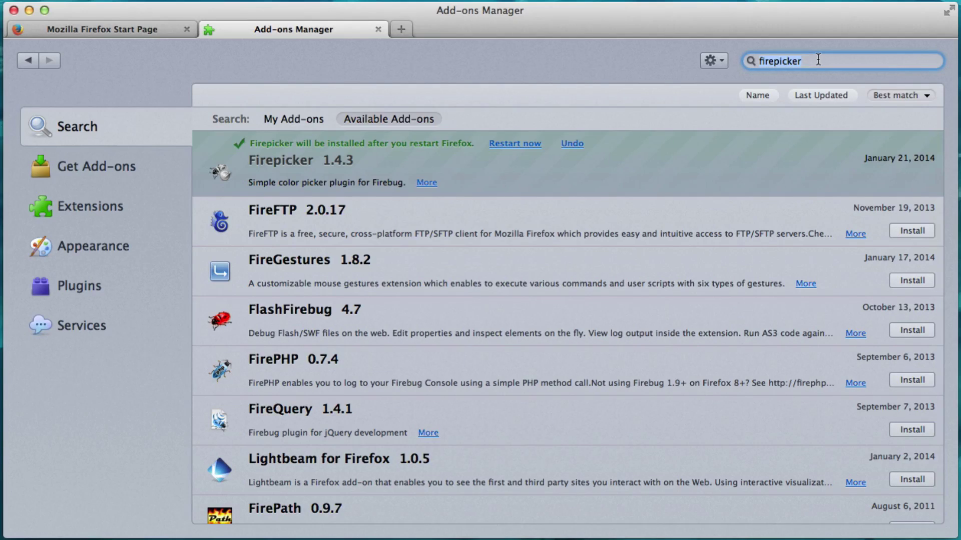
{"action": "type", "text": "measureit"}
{"action": "key", "text": "Return"}
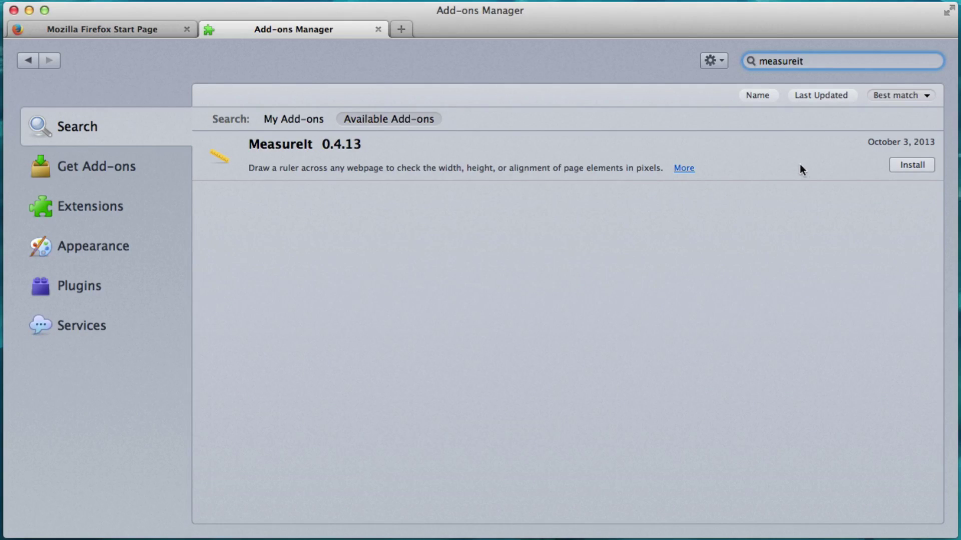
{"action": "left_click", "coordinate": [913, 166]}
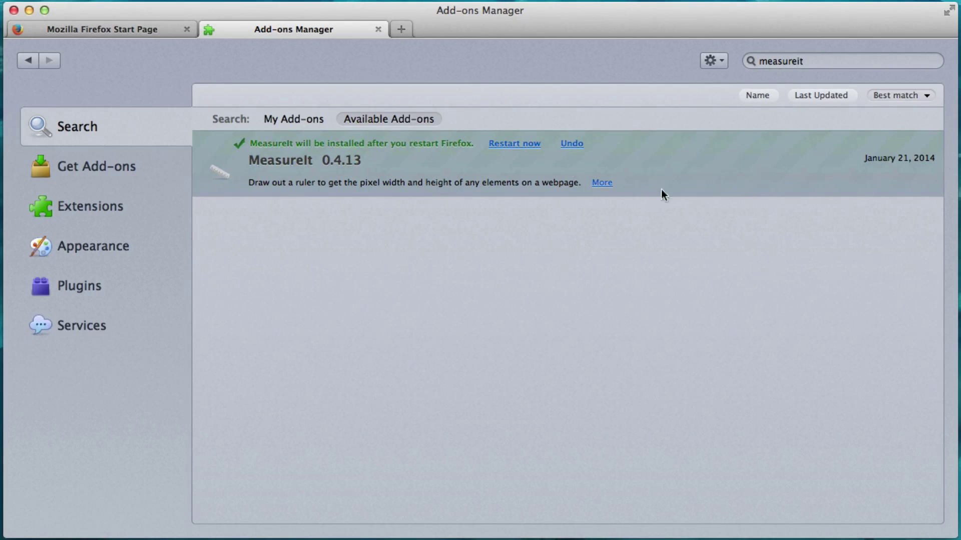
- Restart Firefox to finish installing the add-ons, then close the Add-ons Manager tab
{"action": "left_click", "coordinate": [518, 144]}
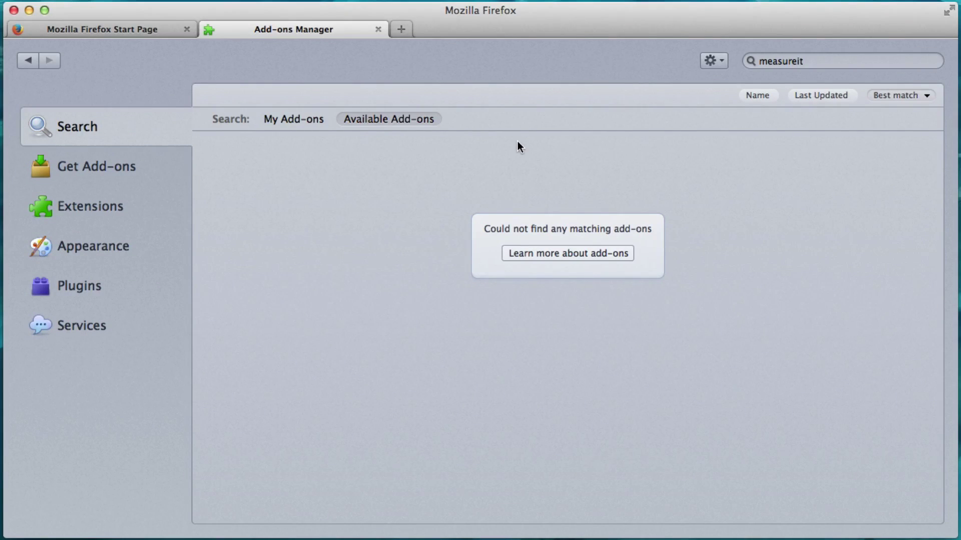
{"action": "left_click", "coordinate": [378, 29]}
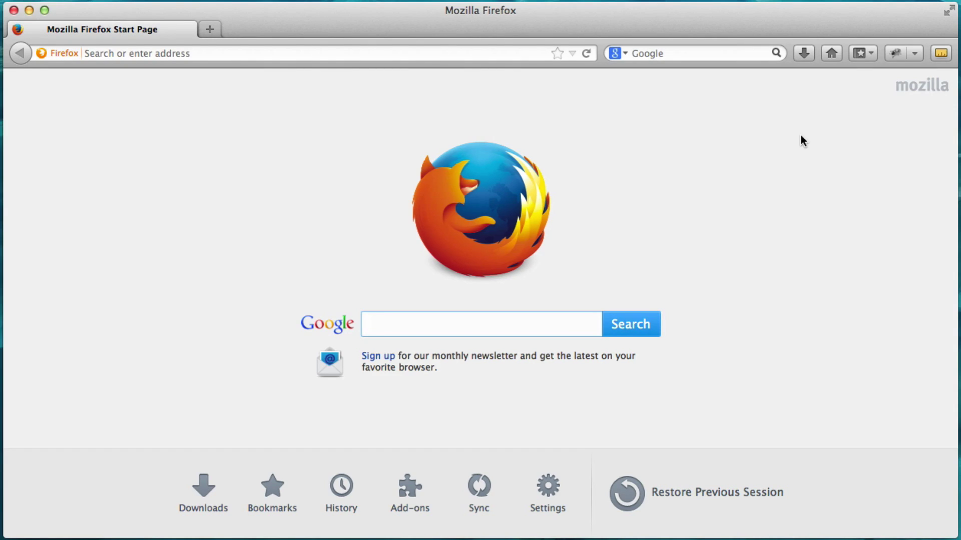
- Go to tyler-moore.com to load its Forums home page
{"action": "left_click", "coordinate": [292, 56]}
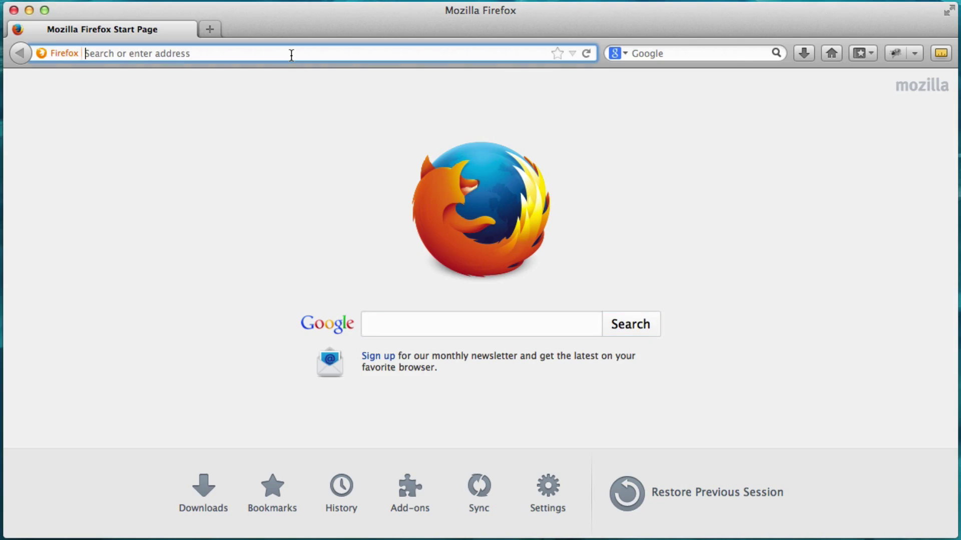
{"action": "type", "text": "tyler-moore.com/"}
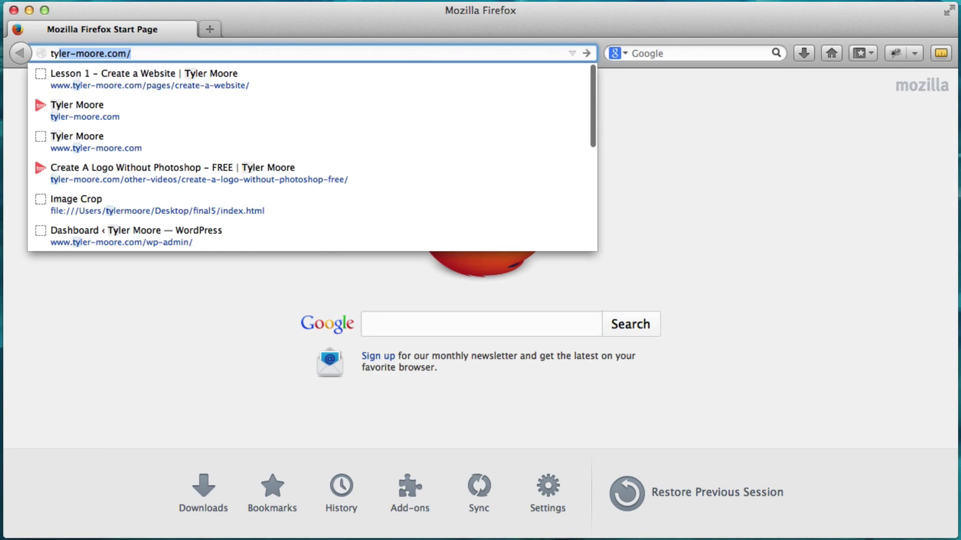
{"action": "key", "text": "Return"}
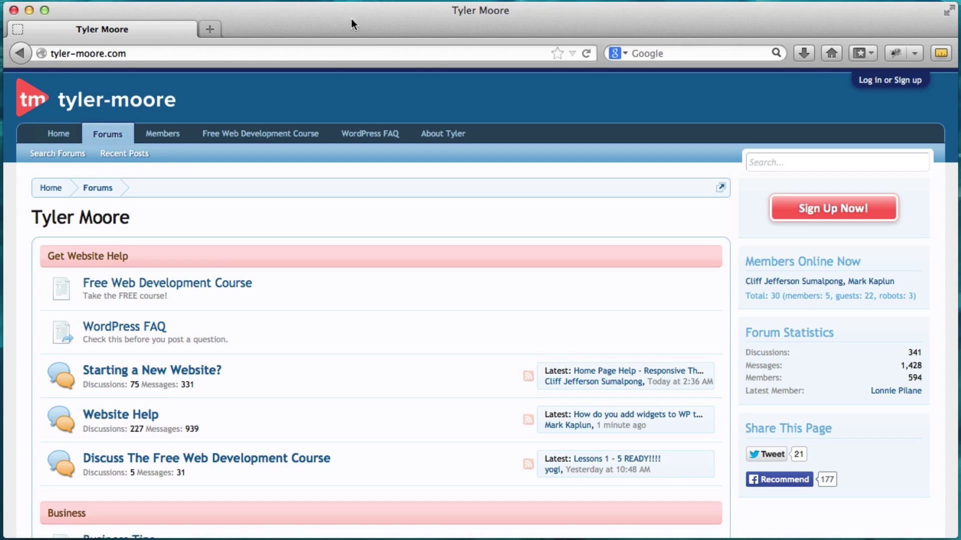
- Turn on Firebug and inspect the site header, selecting div#header with its #176093 background rule
{"action": "left_click", "coordinate": [895, 54]}
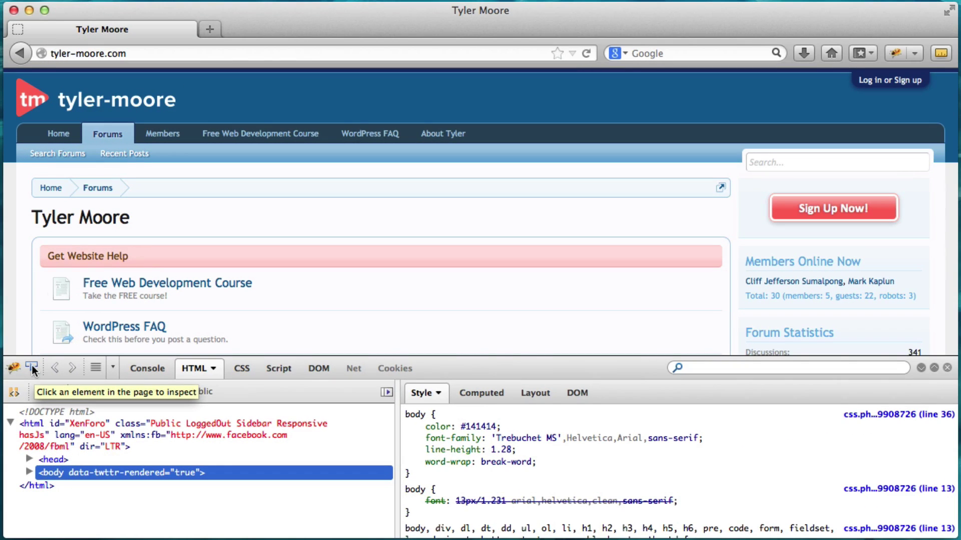
{"action": "left_click", "coordinate": [46, 281]}
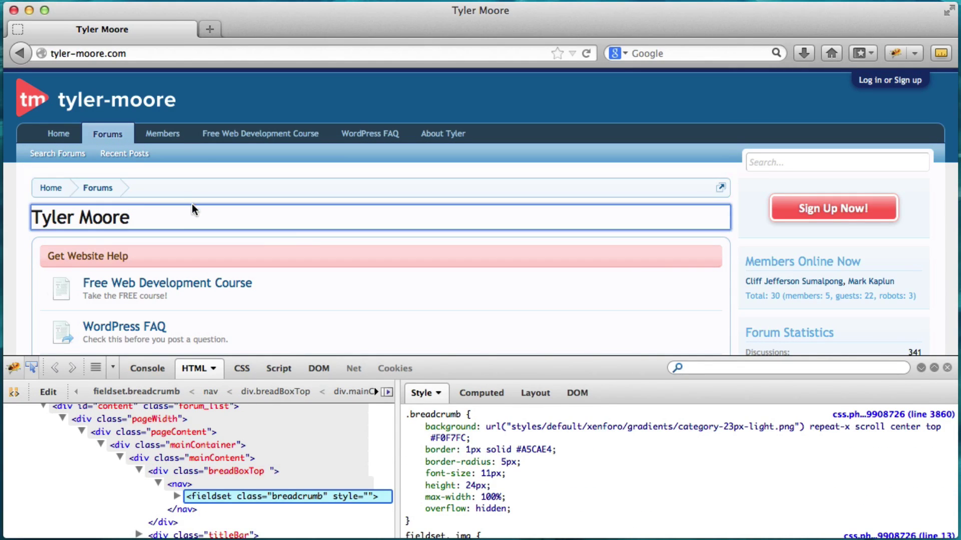
{"action": "left_click", "coordinate": [11, 132]}
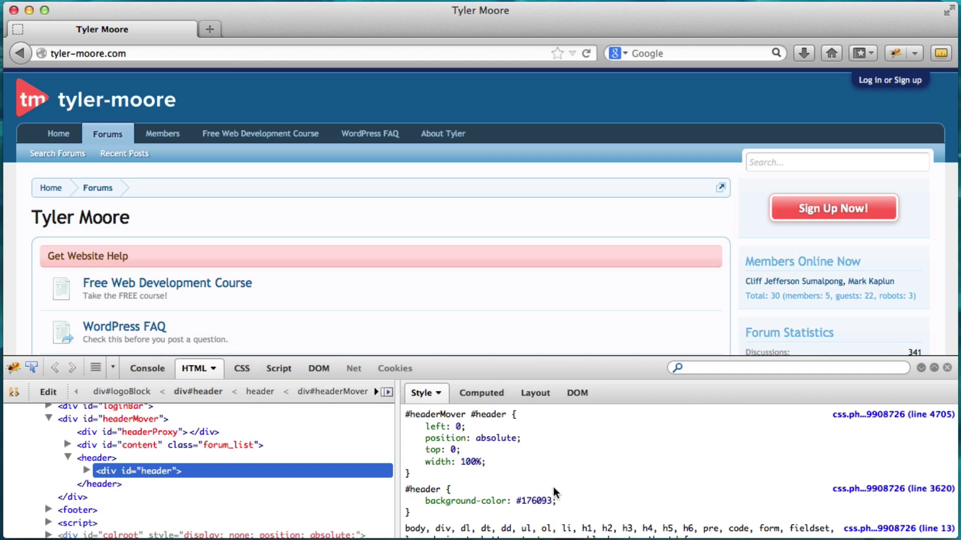
- Change the #header background-color from #176093 to bright red #FE0404 with the colour picker
{"action": "left_click", "coordinate": [536, 501]}
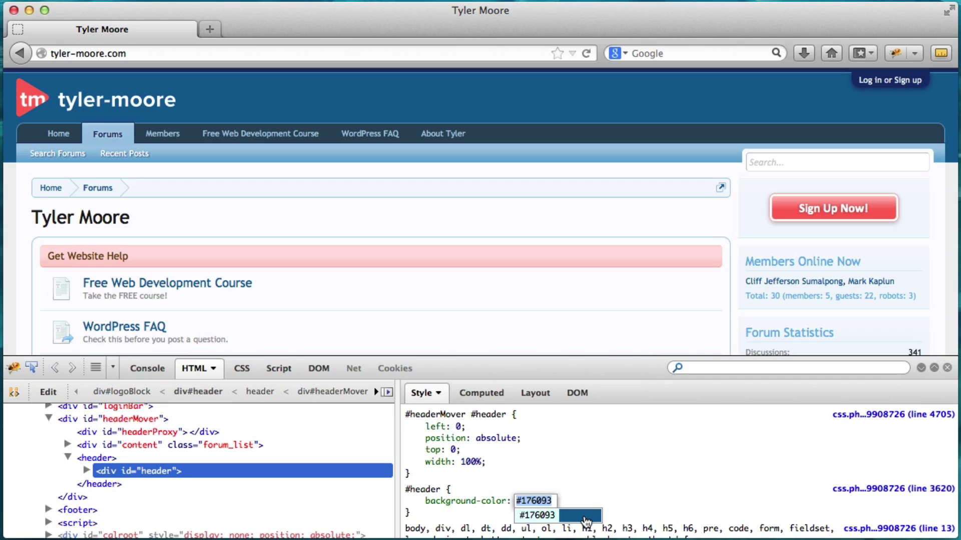
{"action": "mouse_move", "coordinate": [586, 522]}
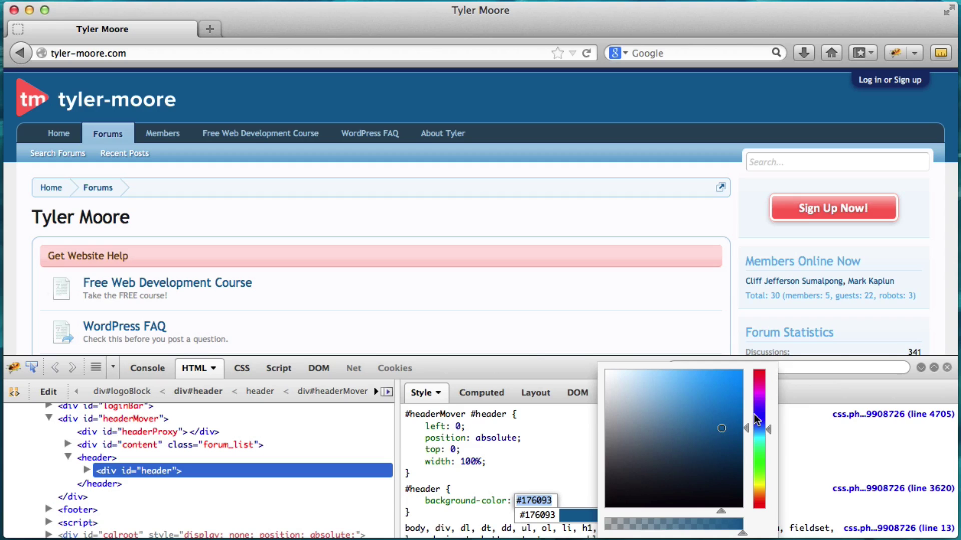
{"action": "left_click_drag", "start_coordinate": [758, 418], "coordinate": [764, 362]}
{"action": "left_click_drag", "start_coordinate": [721, 428], "coordinate": [739, 374]}
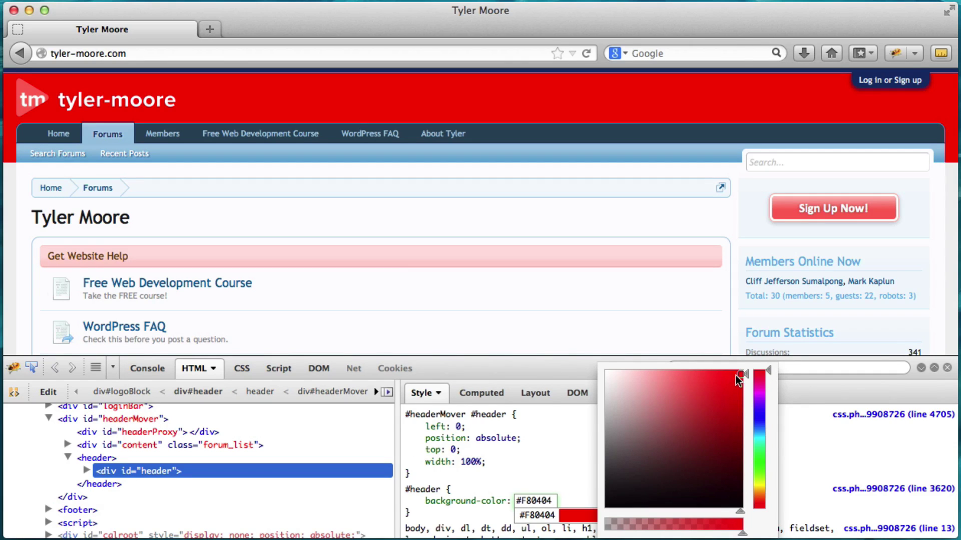
{"action": "mouse_move", "coordinate": [739, 380]}
{"action": "left_mouse_down"}
{"action": "mouse_move", "coordinate": [653, 474]}
{"action": "mouse_move", "coordinate": [722, 430]}
{"action": "mouse_move", "coordinate": [725, 386]}
{"action": "mouse_move", "coordinate": [741, 370]}
{"action": "left_mouse_up"}
{"action": "left_click_drag", "start_coordinate": [732, 385], "coordinate": [720, 447]}
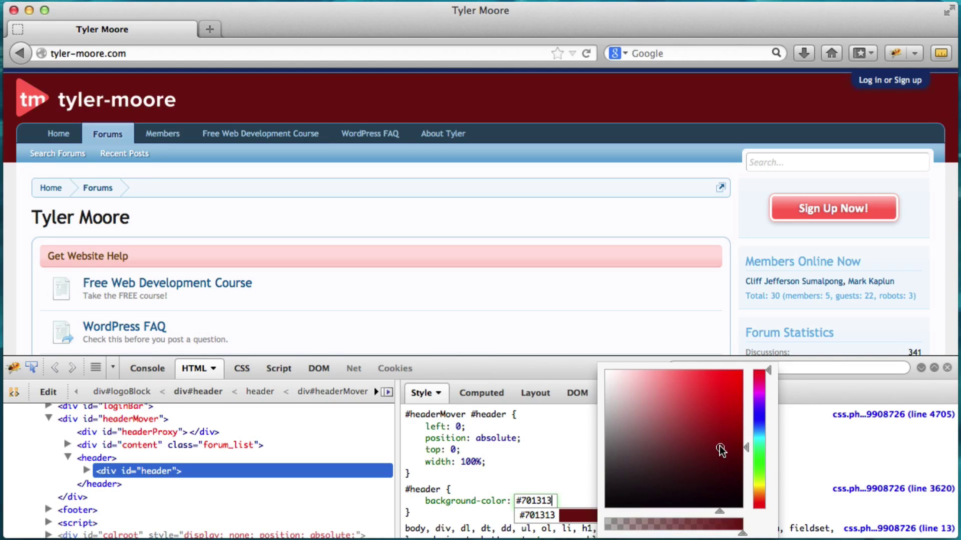
{"action": "left_click_drag", "start_coordinate": [720, 450], "coordinate": [740, 371]}
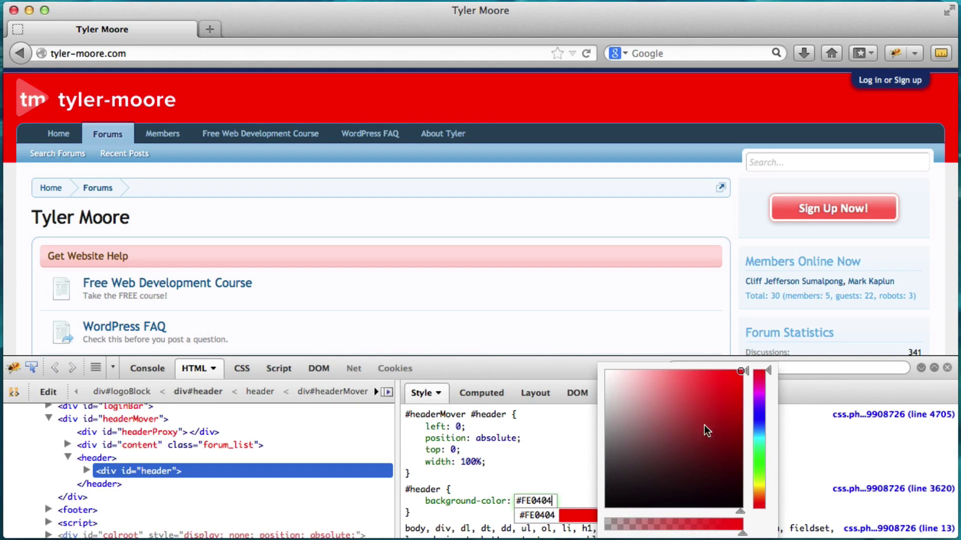
{"action": "left_click", "coordinate": [803, 440]}
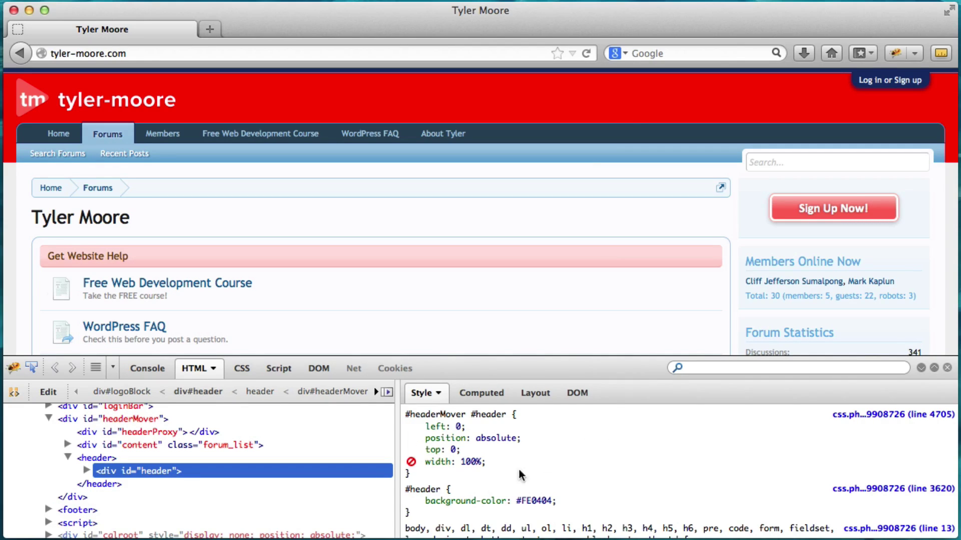
{"action": "left_click_drag", "start_coordinate": [402, 484], "coordinate": [424, 506]}
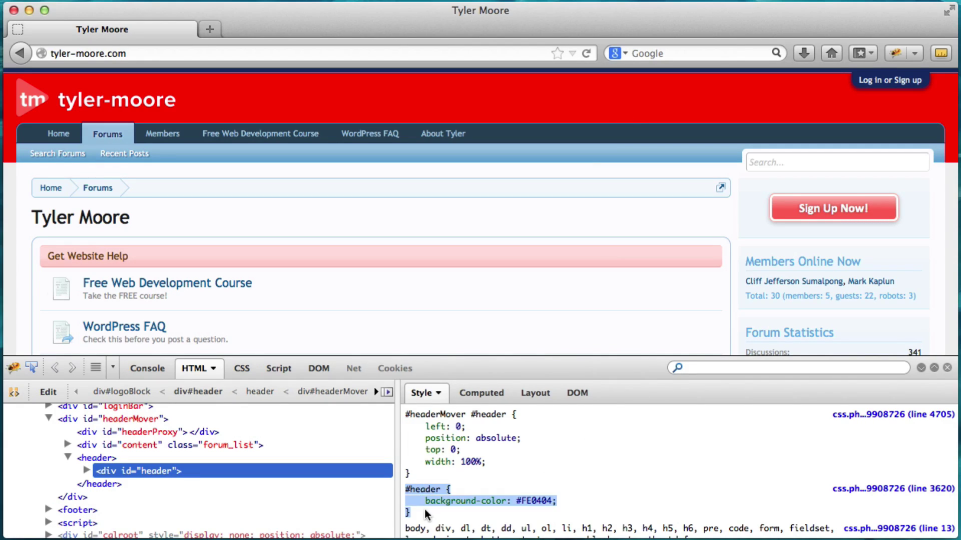
{"action": "left_click", "coordinate": [566, 502]}
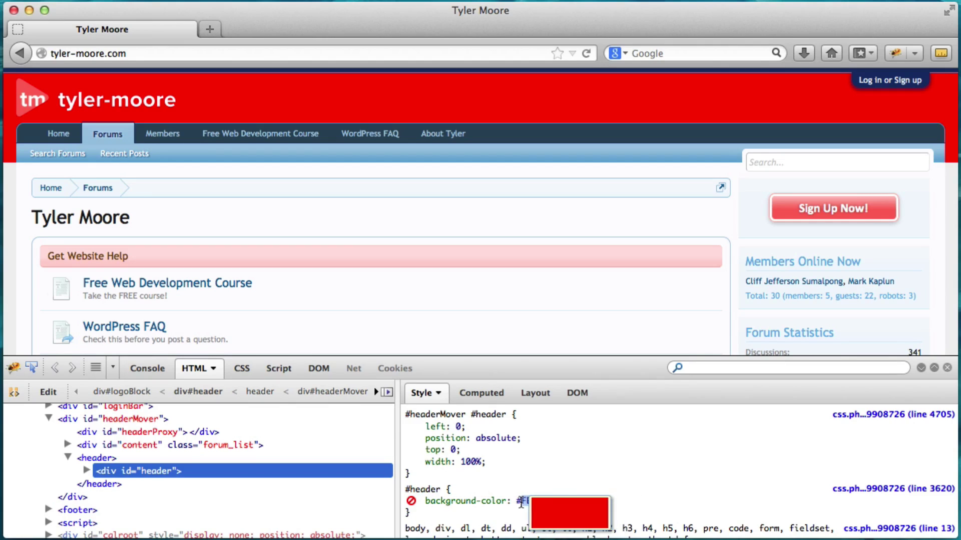
{"action": "left_click", "coordinate": [538, 501]}
{"action": "left_click", "coordinate": [655, 483]}
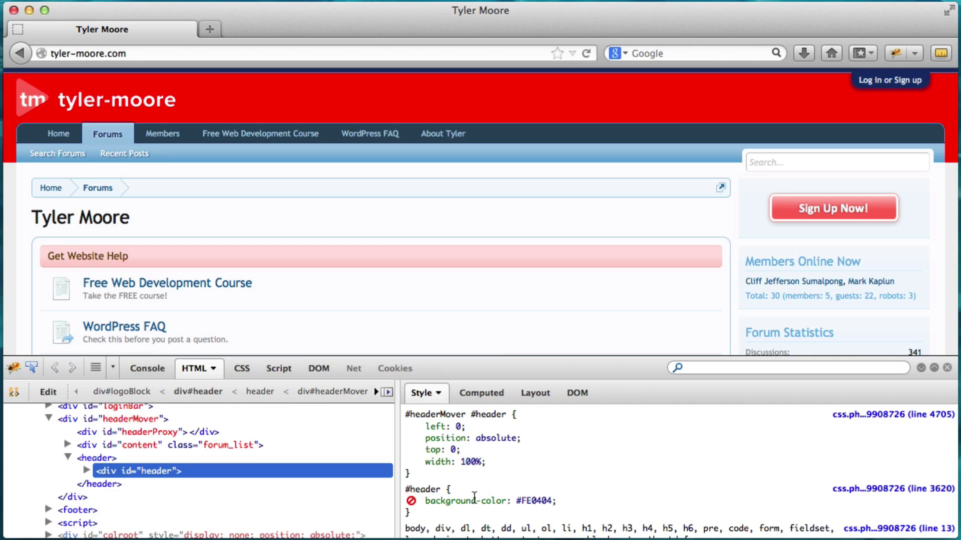
- Recolour the header background to green #35B125, then close the Firebug panel
{"action": "mouse_move", "coordinate": [544, 505]}
{"action": "left_click", "coordinate": [534, 501]}
{"action": "left_click", "coordinate": [583, 517]}
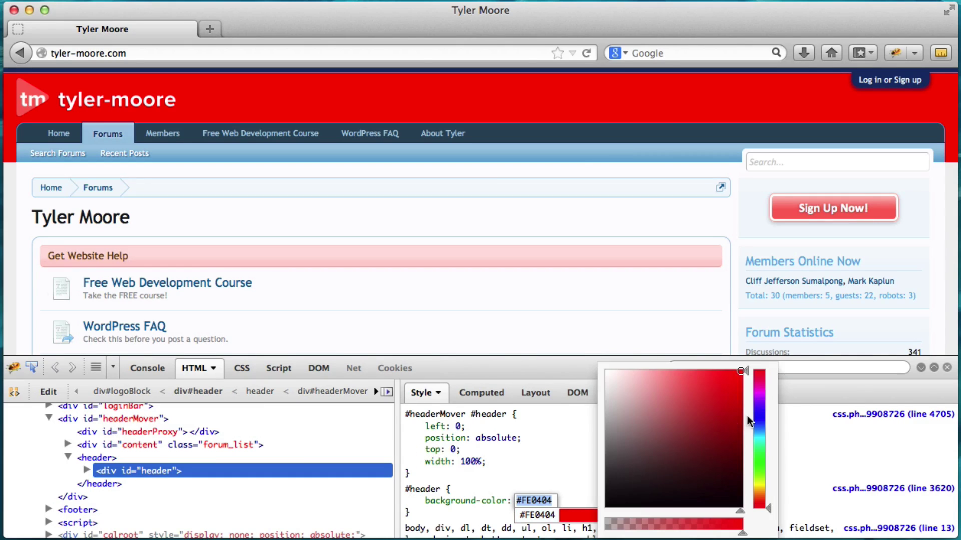
{"action": "left_click_drag", "start_coordinate": [758, 418], "coordinate": [758, 431]}
{"action": "left_click_drag", "start_coordinate": [678, 452], "coordinate": [759, 465]}
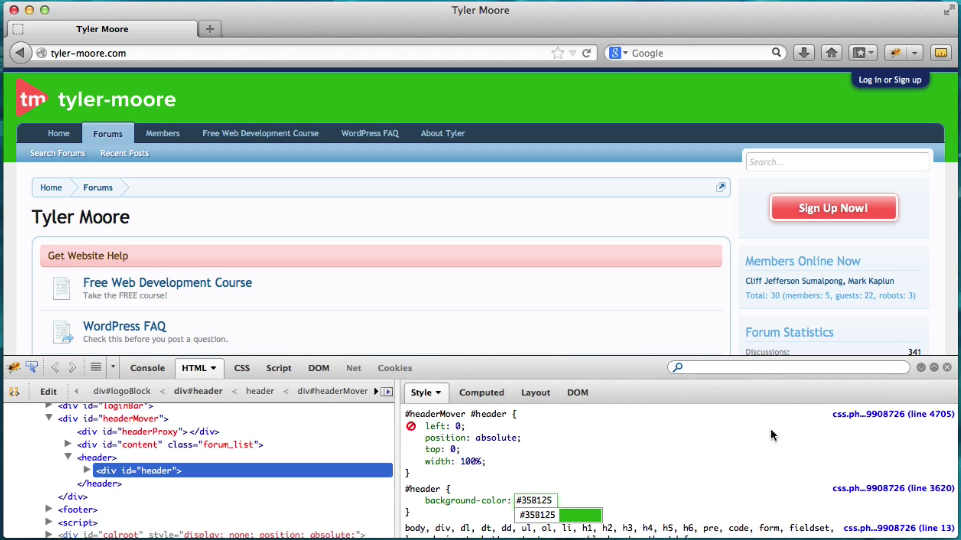
{"action": "left_click", "coordinate": [947, 368]}
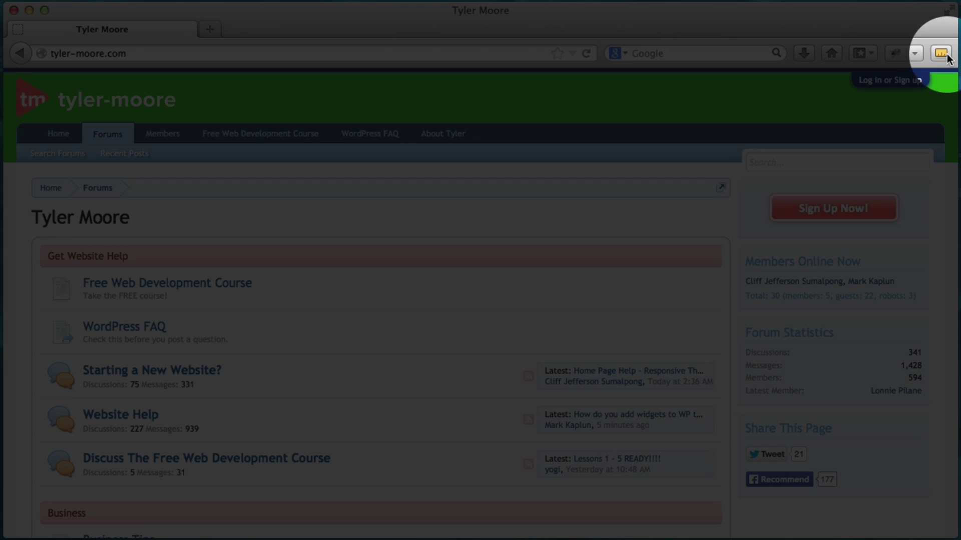
- Turn on MeasureIt and measure the tyler-moore logo at 229 px by 59 px
{"action": "left_click", "coordinate": [940, 54]}
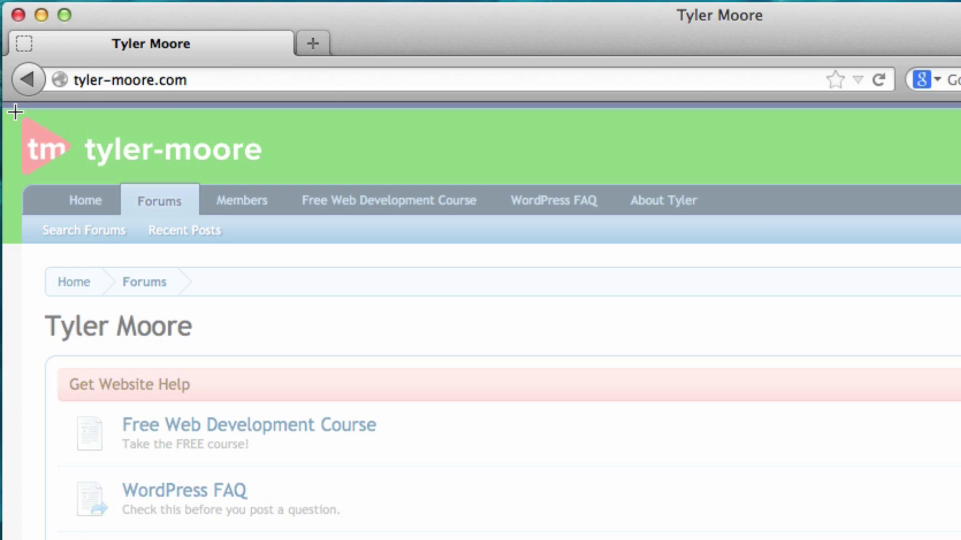
{"action": "left_click_drag", "start_coordinate": [15, 113], "coordinate": [276, 178]}
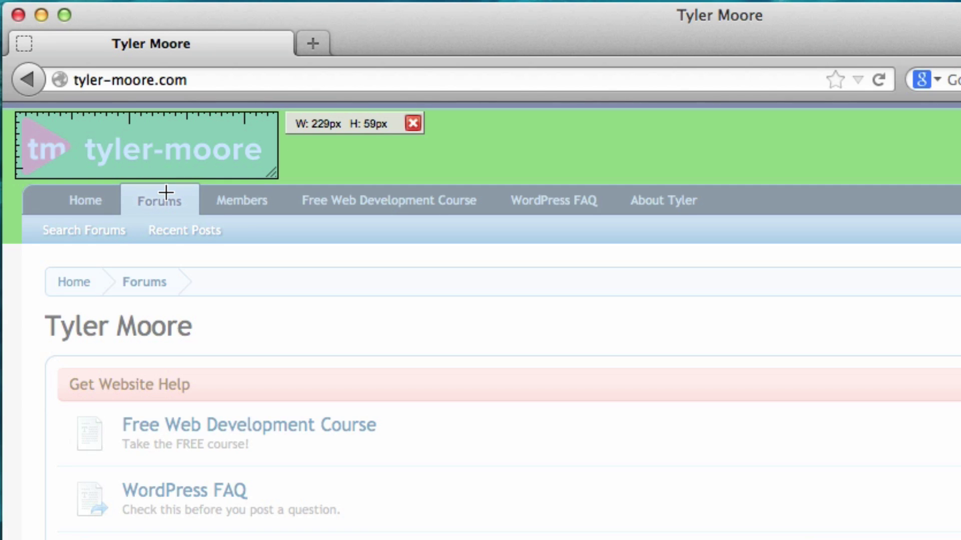
{"action": "left_click_drag", "start_coordinate": [90, 146], "coordinate": [91, 150]}
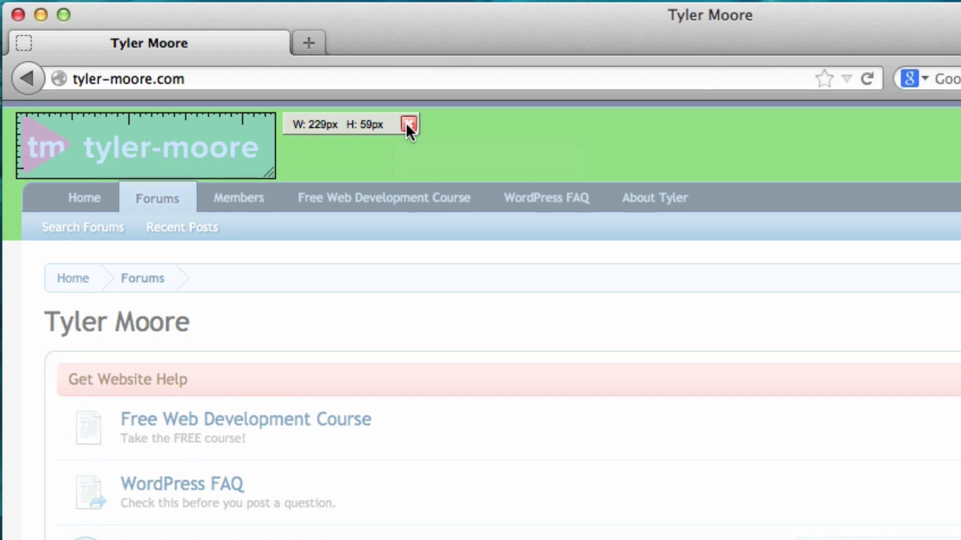
- Dismiss the logo measurement box, keeping the tinted MeasureIt overlay on the forum page
{"action": "left_click", "coordinate": [409, 125]}
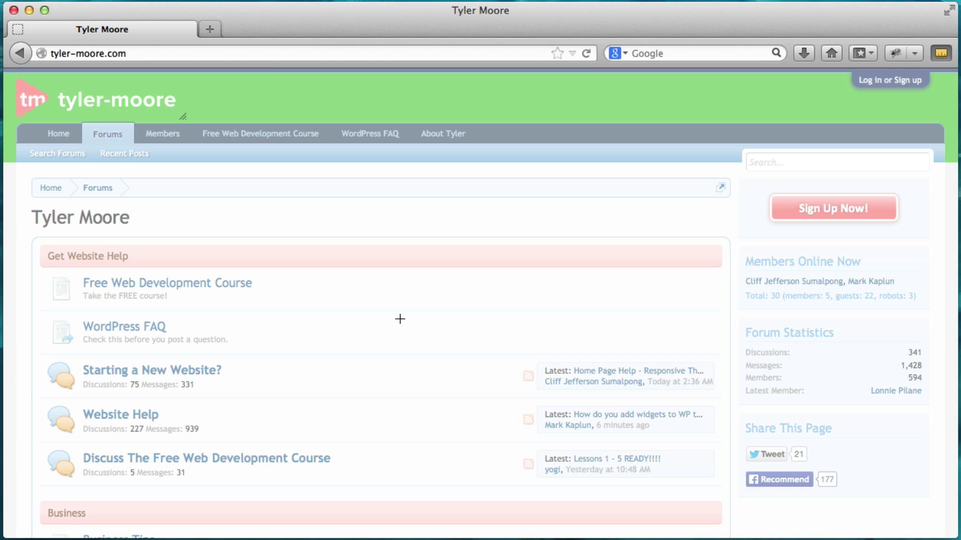
{"action": "scroll", "coordinate": [394, 320], "scroll_direction": "down", "scroll_amount": 6}
{"action": "scroll", "coordinate": [394, 320], "scroll_direction": "up", "scroll_amount": 4}
{"action": "scroll", "coordinate": [394, 320], "scroll_direction": "up", "scroll_amount": 2}
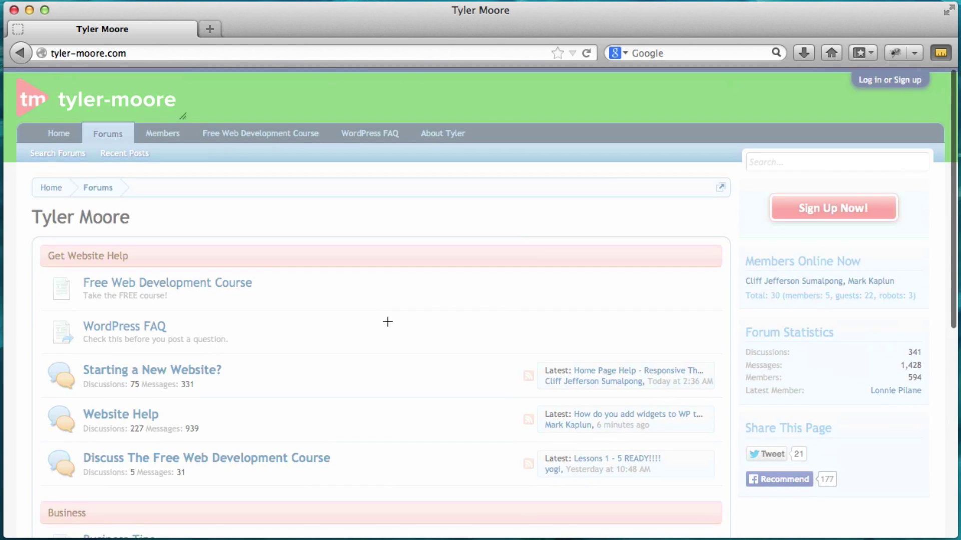
- Measure the Get Website Help forum list at 895 × 302 px, then switch MeasureIt off
{"action": "left_click", "coordinate": [940, 53]}
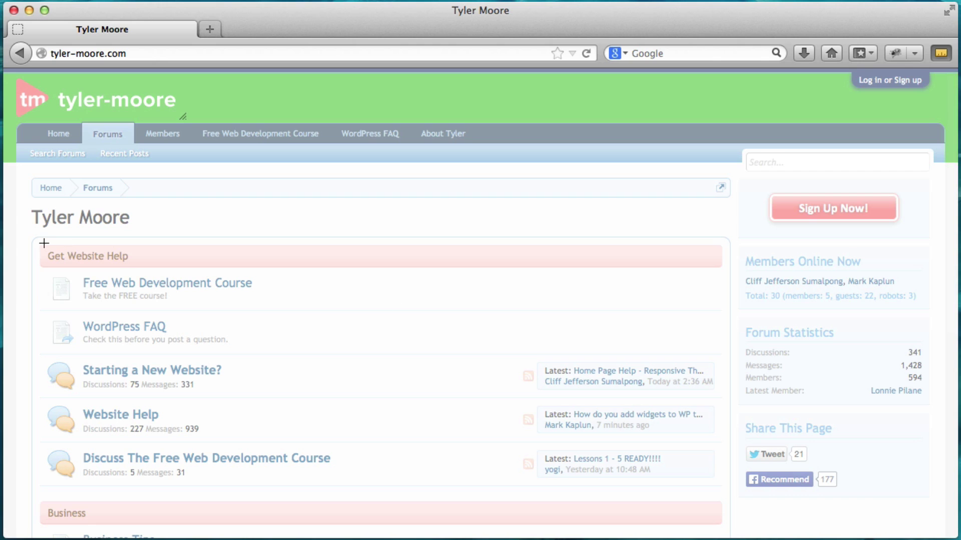
{"action": "left_click_drag", "start_coordinate": [42, 243], "coordinate": [725, 473]}
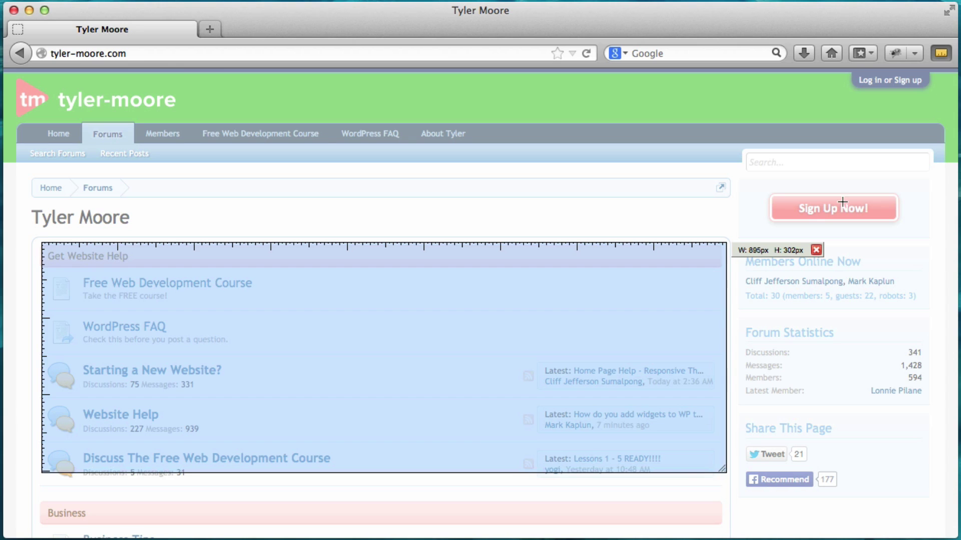
{"action": "left_click", "coordinate": [945, 57]}
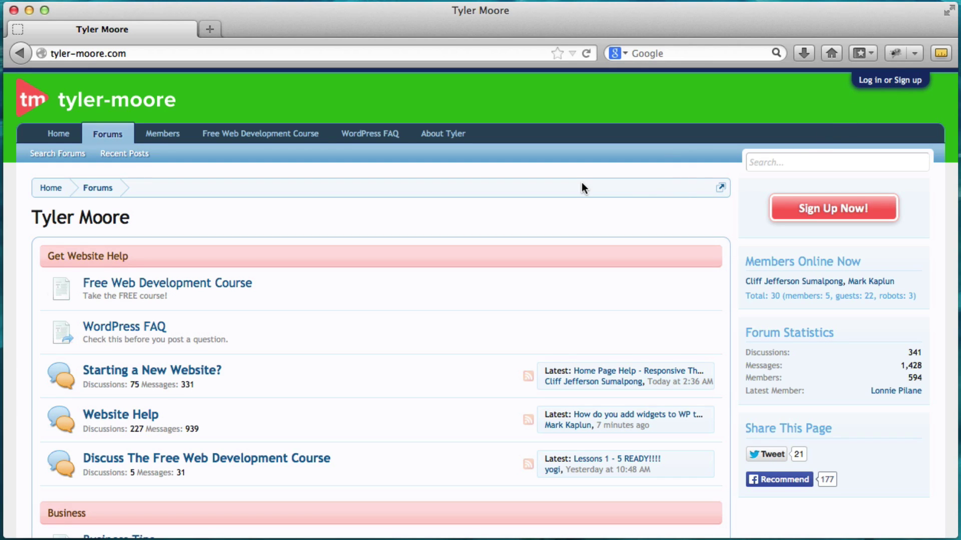
- Go to the Free Web Development Course page listing Lessons 1 to 5
{"action": "left_click", "coordinate": [255, 143]}
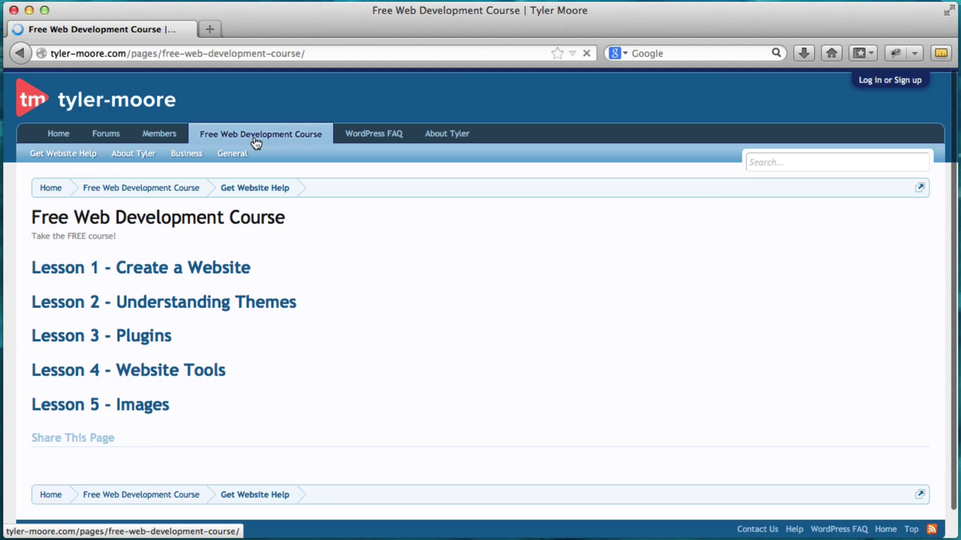